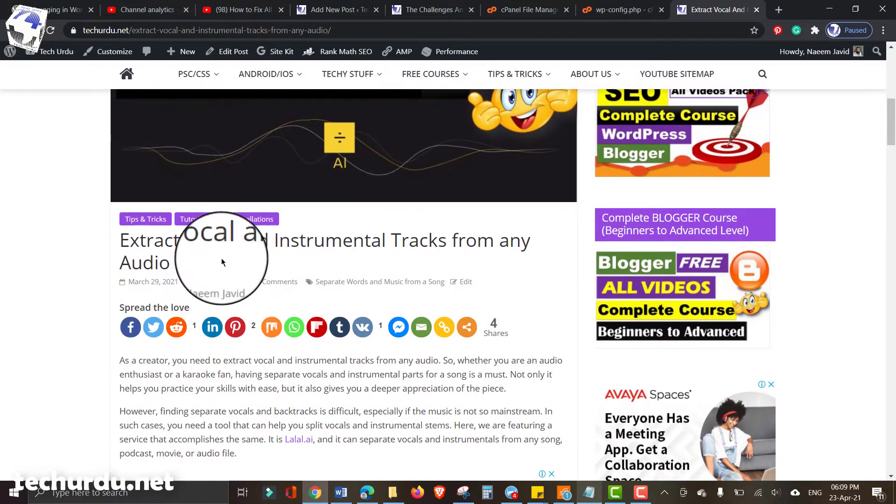
# - Look through the vocal and instrumental extraction post down to the debug notice beneath the share buttons
pyautogui.scroll(-5, 1, 290)
pyautogui.scroll(-2, 1, 290)
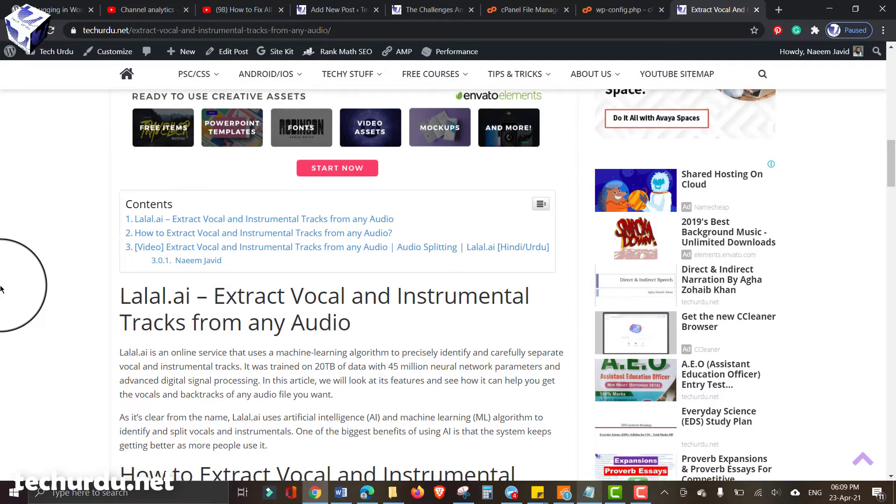
pyautogui.scroll(-1, 10, 271)
pyautogui.scroll(-8, 80, 282)
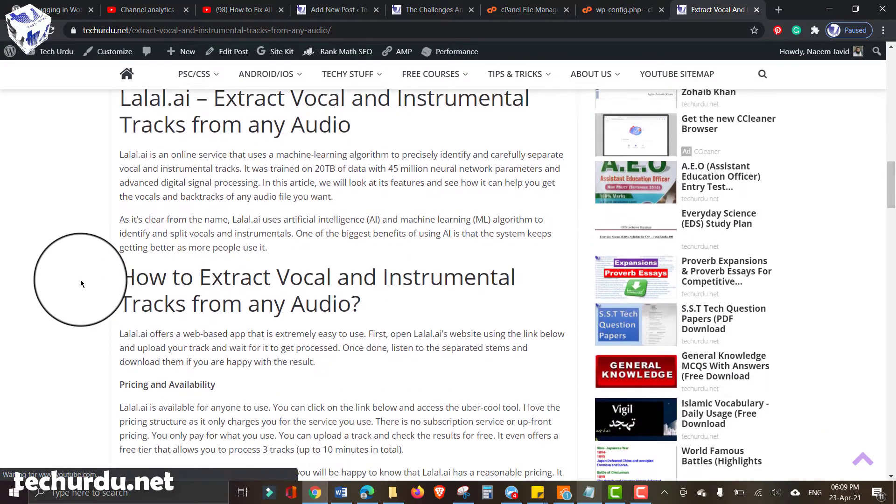
pyautogui.scroll(-5, 80, 283)
pyautogui.scroll(-12, 80, 283)
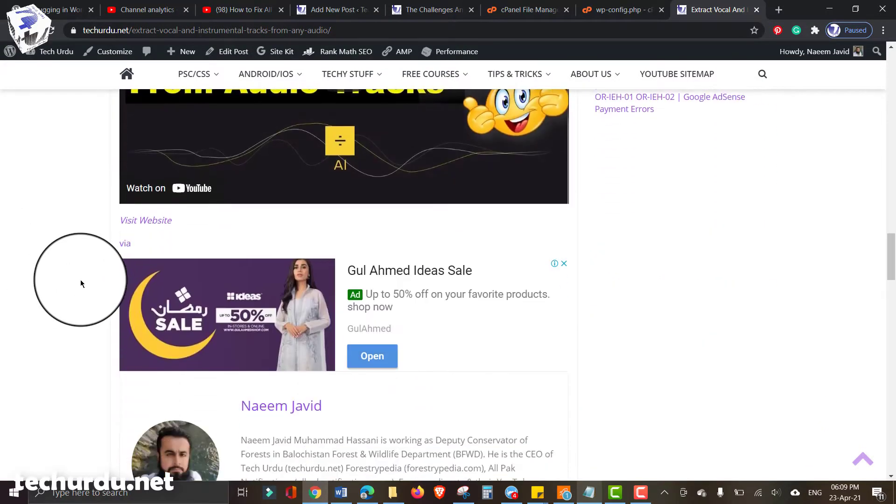
pyautogui.scroll(-1, 80, 283)
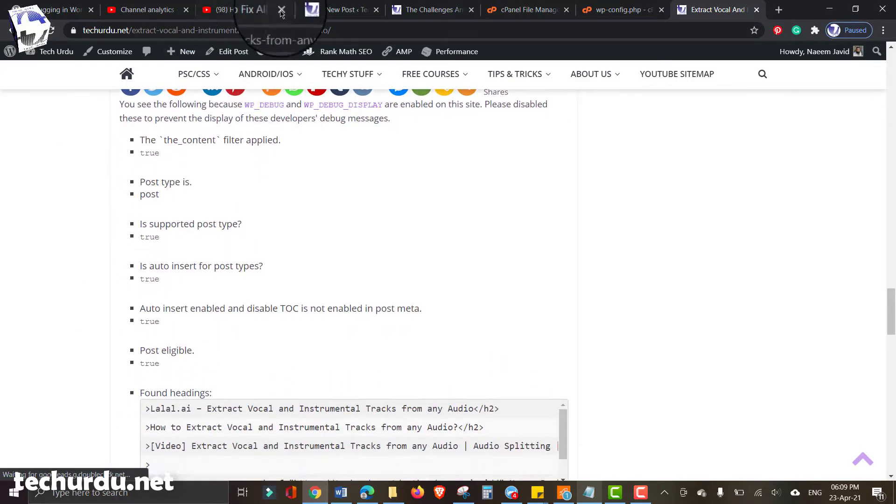
pyautogui.scroll(2, 47, 255)
pyautogui.click(48, 256)
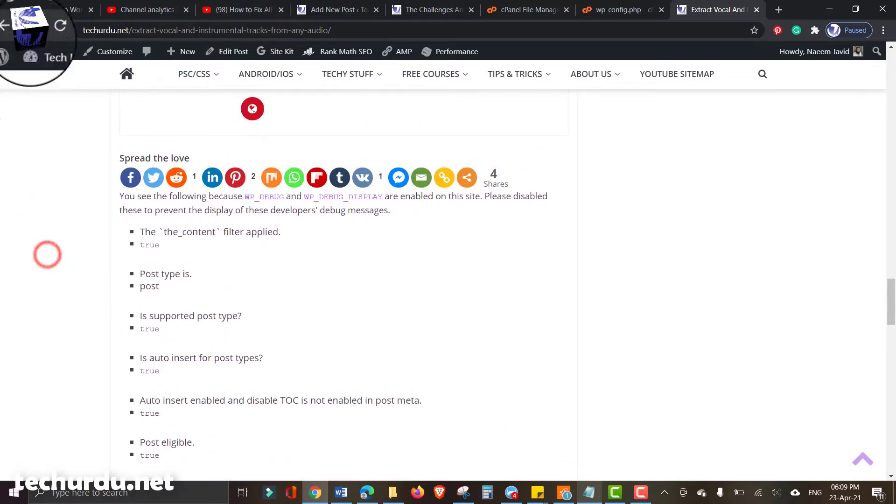
# - Examine the full debug output below the post, from the content filter entry through the TOC insertion entries
pyautogui.scroll(-10, 78, 307)
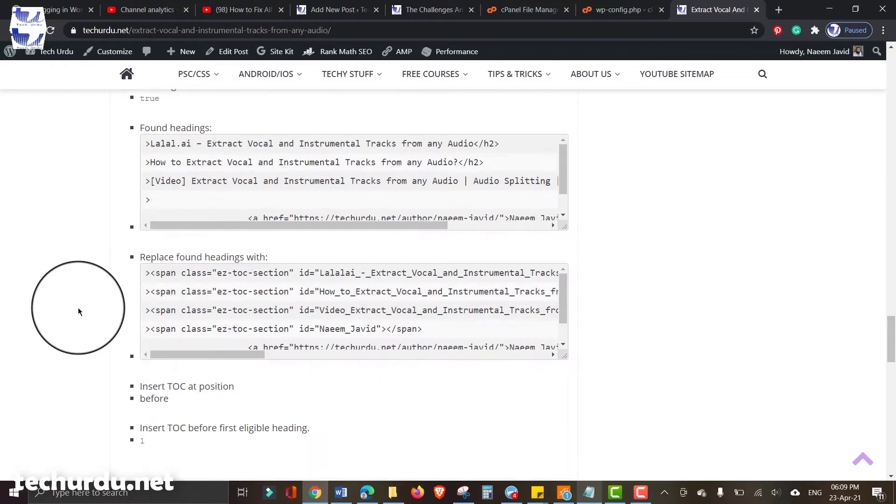
pyautogui.scroll(6, 77, 307)
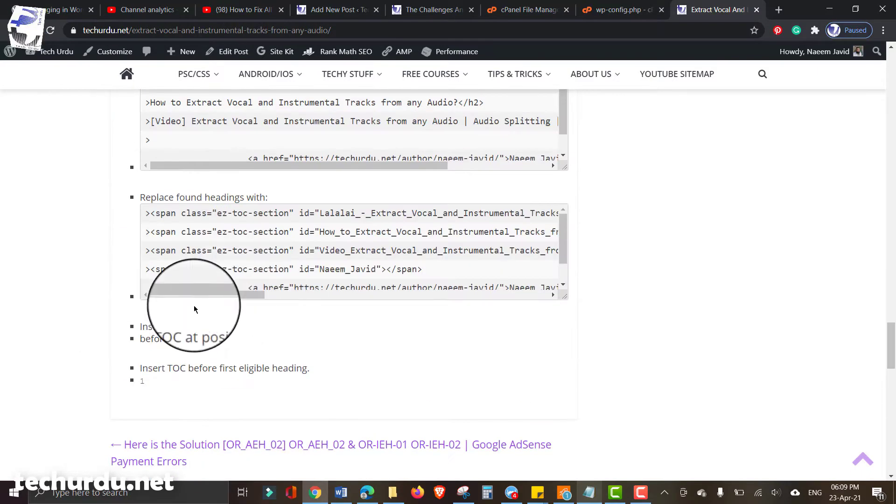
pyautogui.scroll(6, 141, 296)
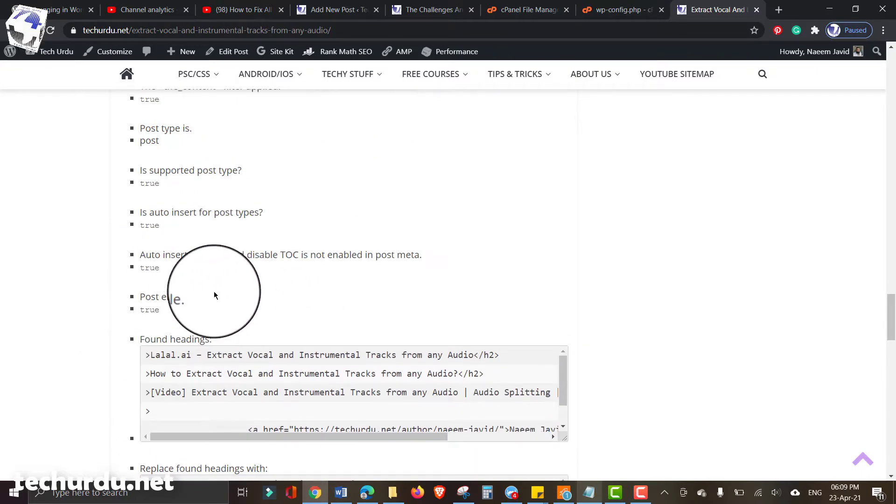
pyautogui.scroll(4, 210, 286)
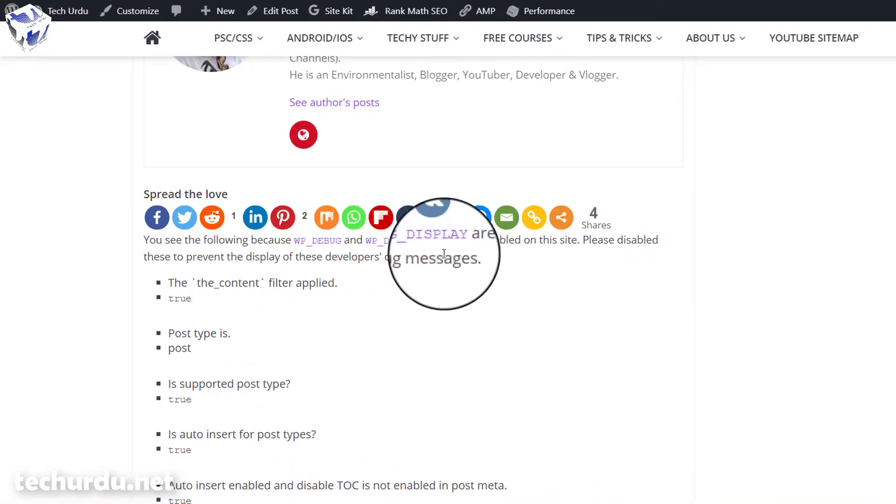
pyautogui.scroll(-2, 55, 217)
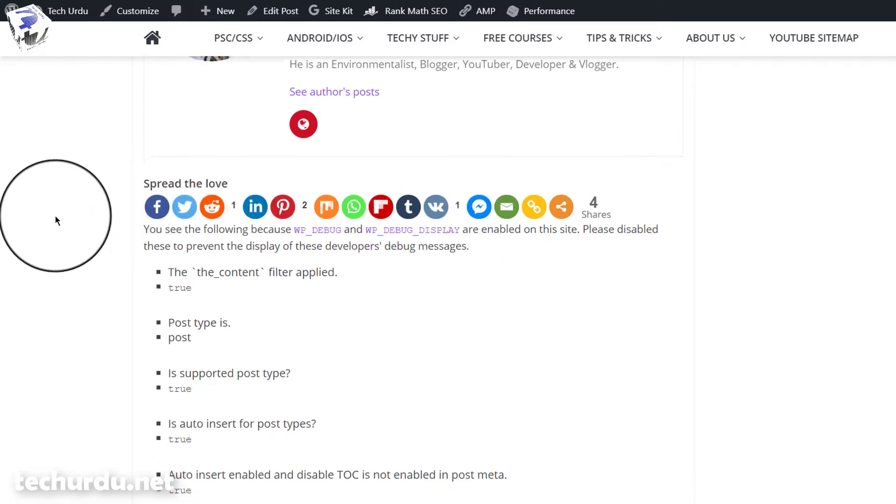
pyautogui.scroll(-2, 55, 216)
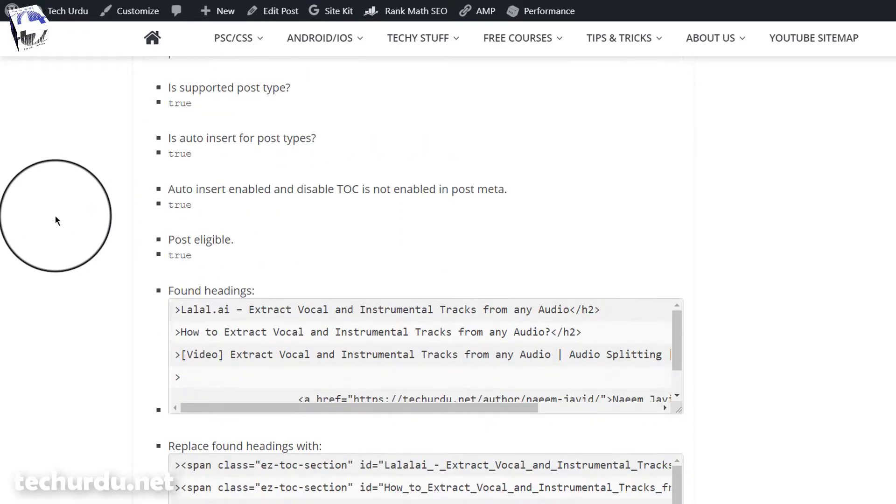
pyautogui.scroll(4, 55, 220)
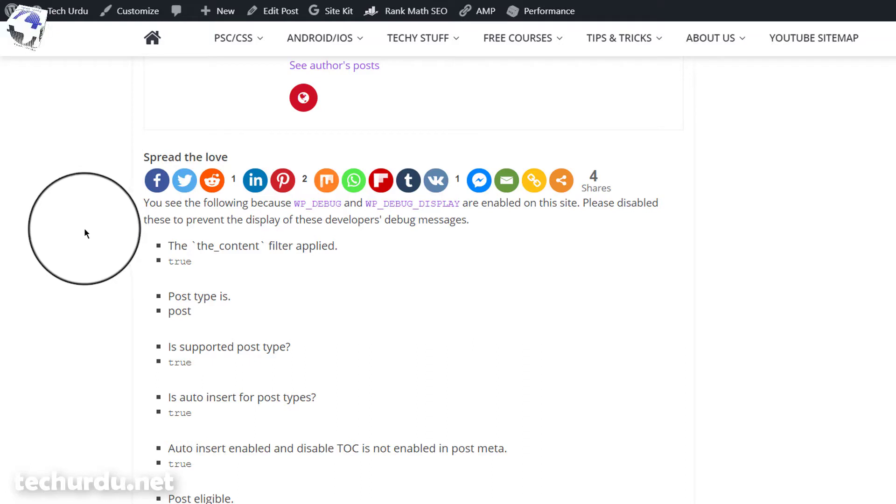
pyautogui.scroll(-1, 85, 233)
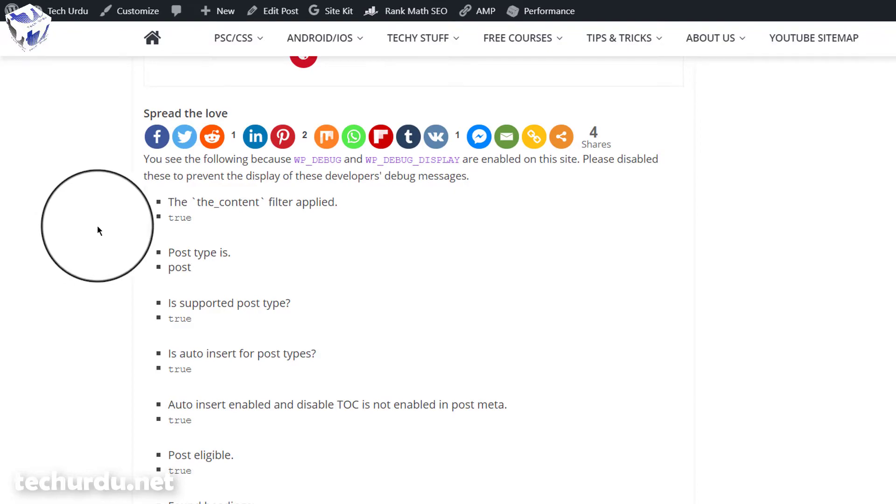
pyautogui.scroll(-6, 97, 225)
pyautogui.scroll(-9, 97, 226)
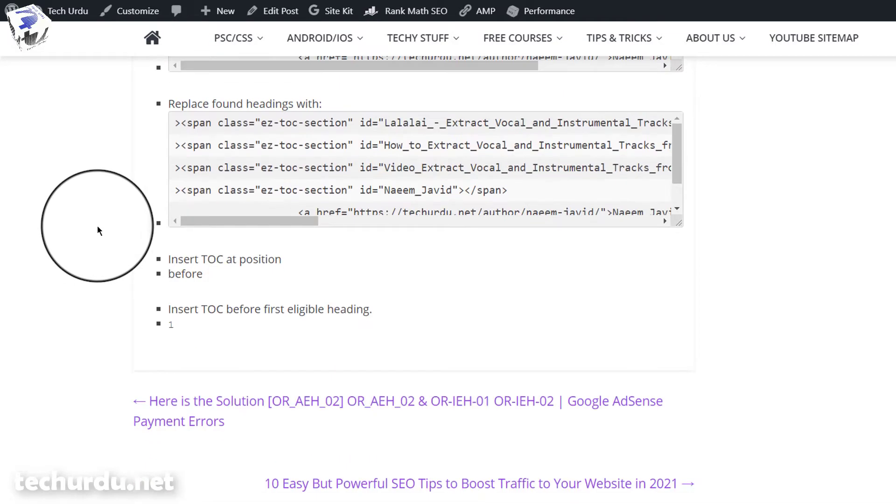
pyautogui.scroll(-5, 97, 226)
pyautogui.scroll(14, 98, 225)
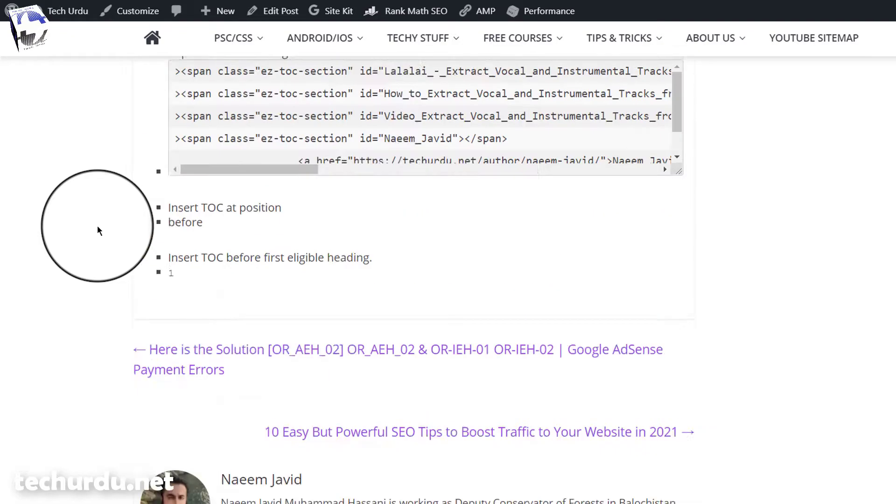
pyautogui.scroll(4, 97, 225)
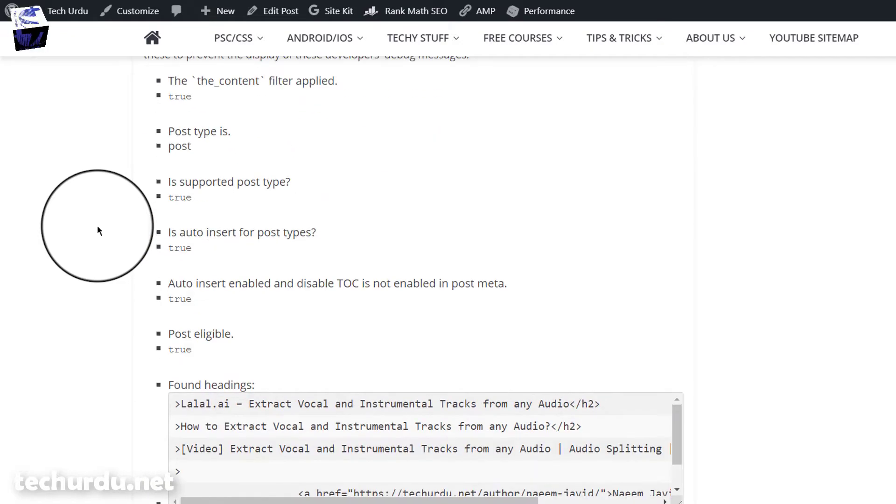
pyautogui.scroll(4, 97, 226)
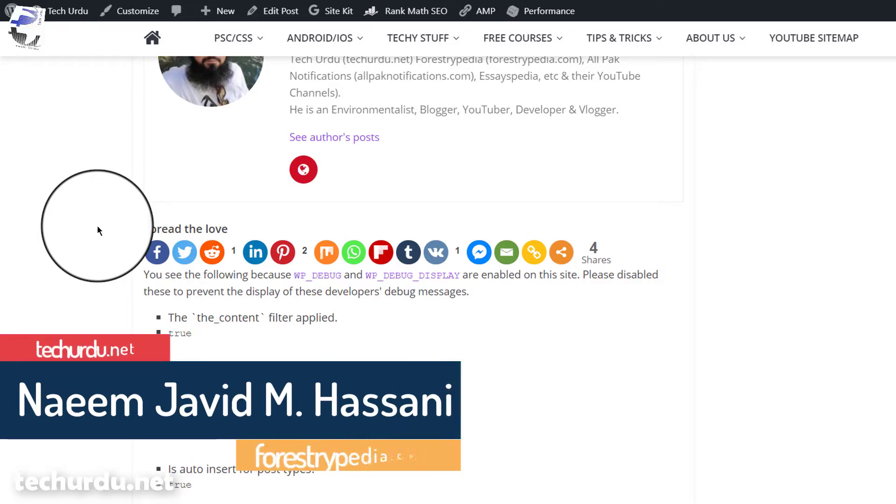
pyautogui.scroll(5, 98, 225)
pyautogui.scroll(-8, 97, 225)
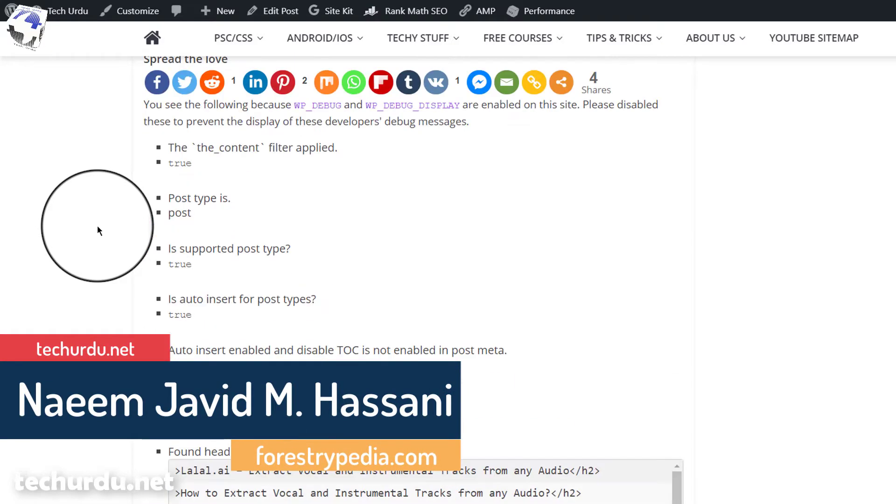
pyautogui.scroll(2, 97, 227)
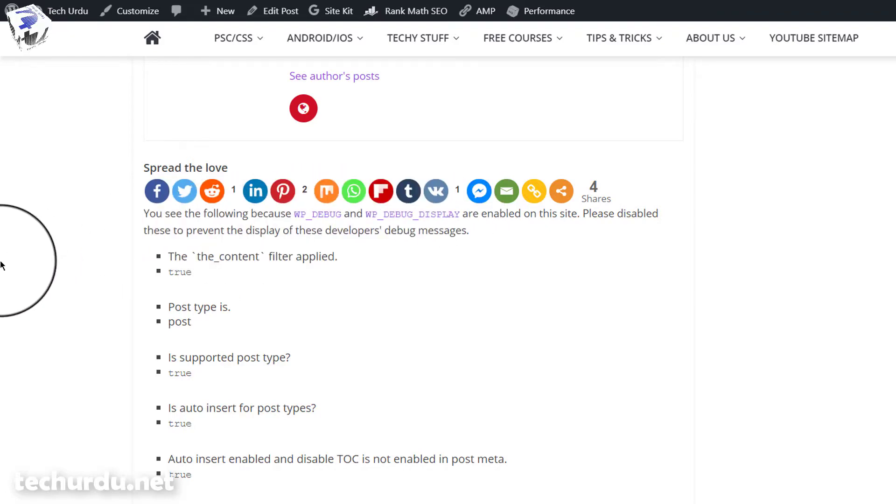
# - Examine the WP_DEBUG and WP_DEBUG_DISPLAY notice and its place between the author box and the debug list
pyautogui.scroll(8, 0, 265)
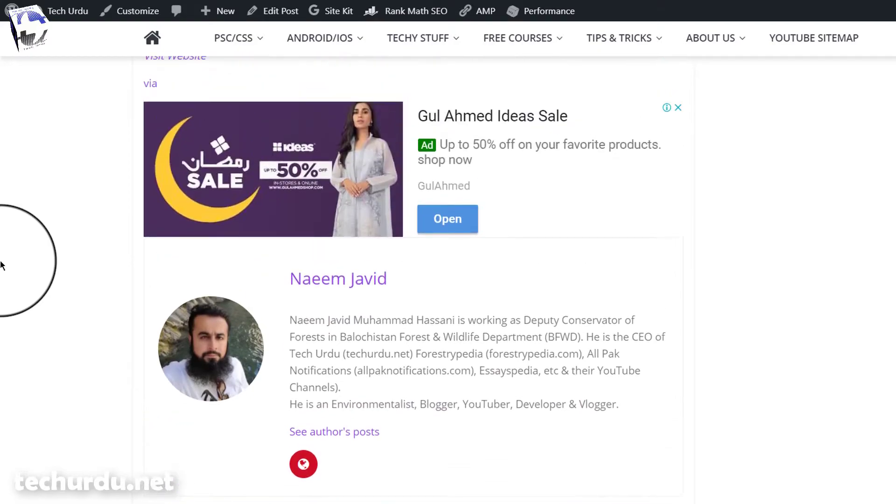
pyautogui.scroll(-9, 1, 265)
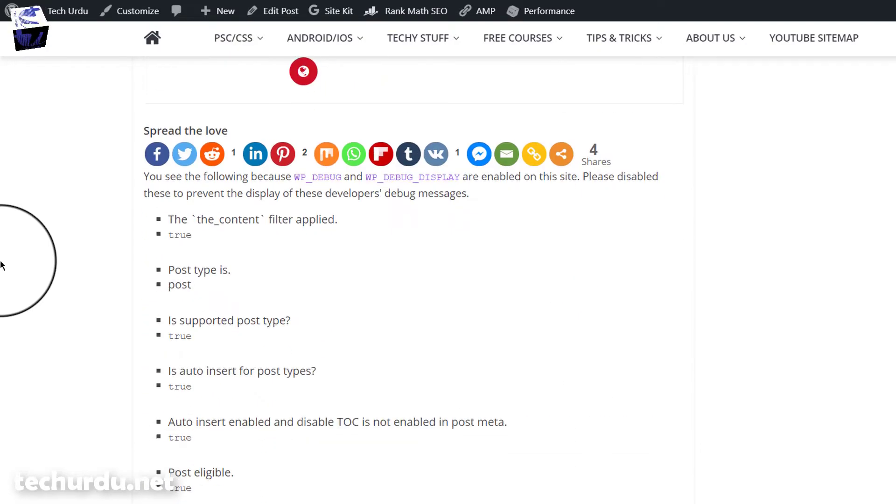
pyautogui.scroll(5, 1, 265)
pyautogui.scroll(-1, 1, 265)
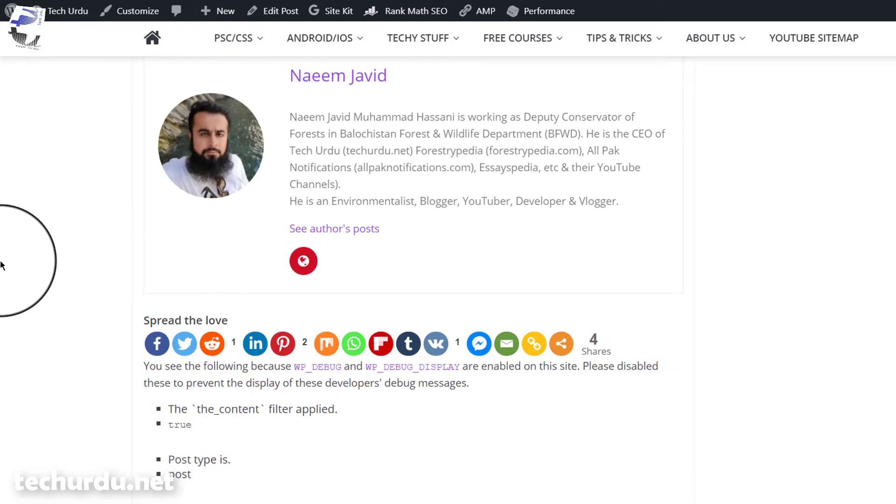
pyautogui.scroll(-1, 1, 265)
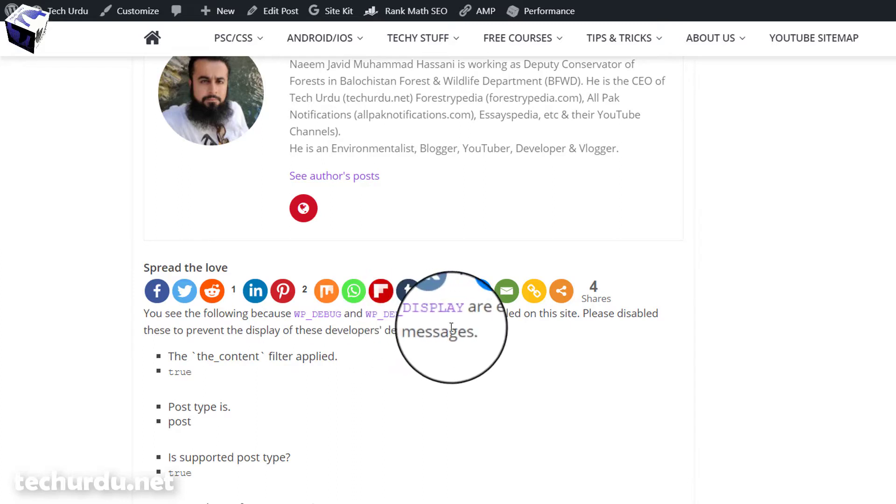
pyautogui.scroll(-1, 73, 298)
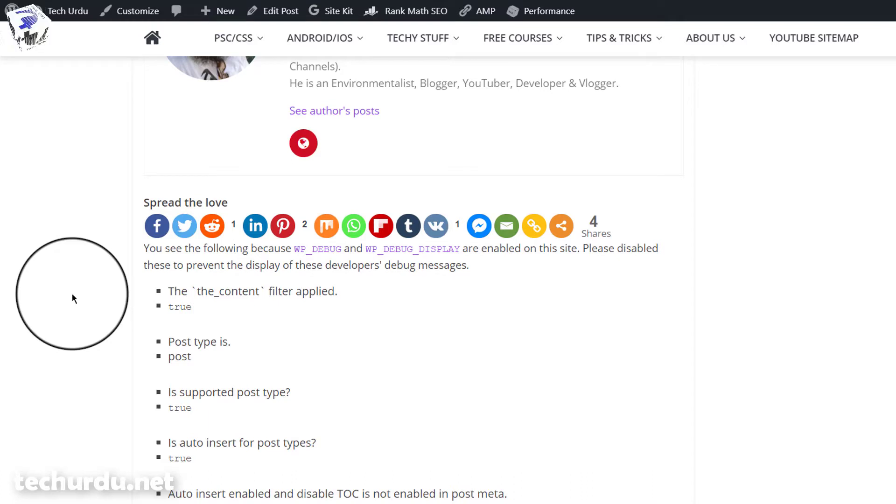
pyautogui.scroll(-1, 72, 297)
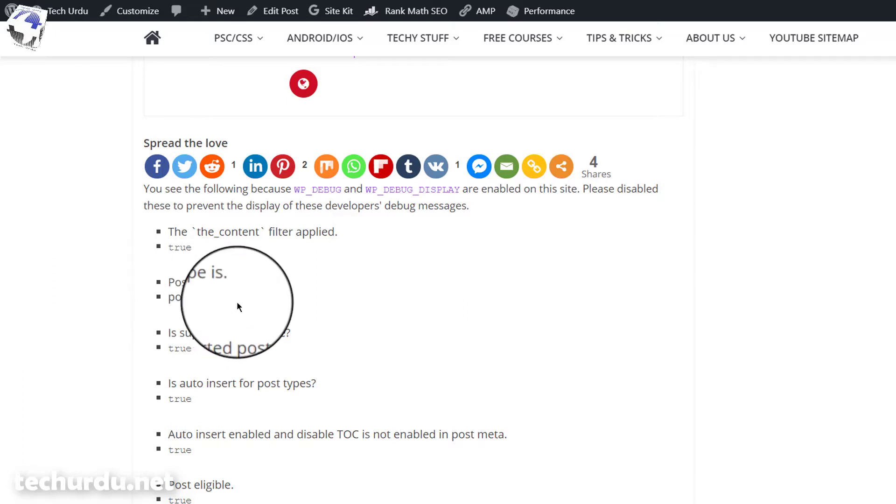
pyautogui.scroll(-1, 114, 282)
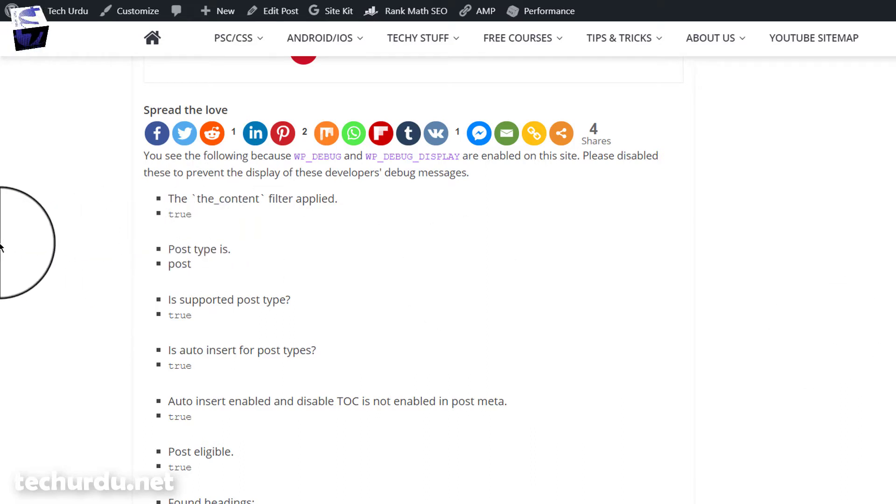
pyautogui.scroll(-1, 24, 249)
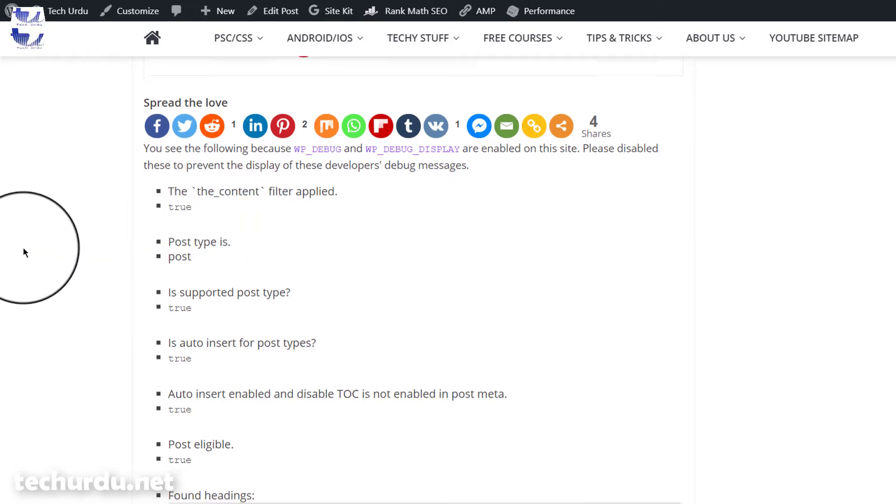
pyautogui.scroll(2, 24, 249)
pyautogui.scroll(-1, 24, 248)
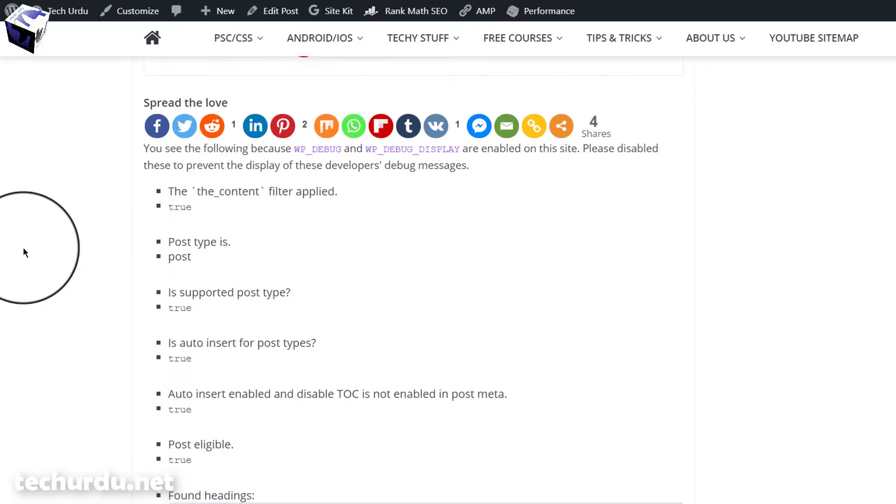
# - Review the post type, eligibility, found headings and replacement headings entries in the debug list, and return to the article body
pyautogui.scroll(-1, 24, 251)
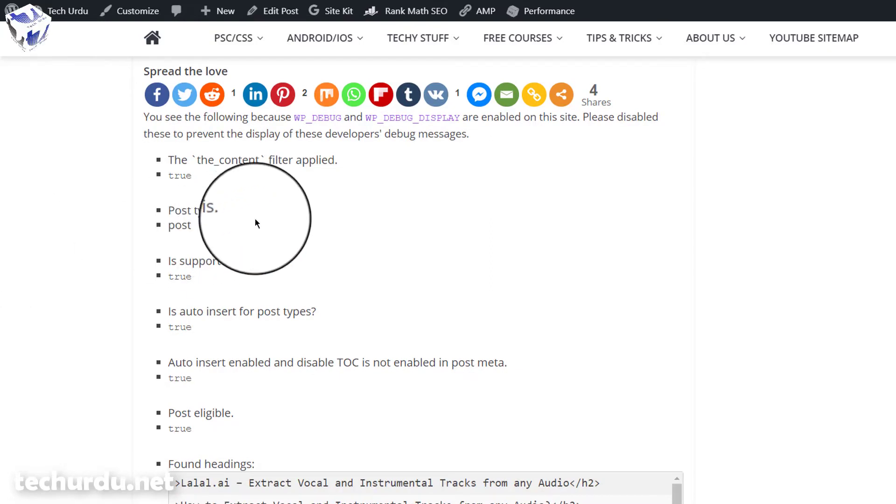
pyautogui.scroll(-5, 17, 266)
pyautogui.scroll(5, 17, 263)
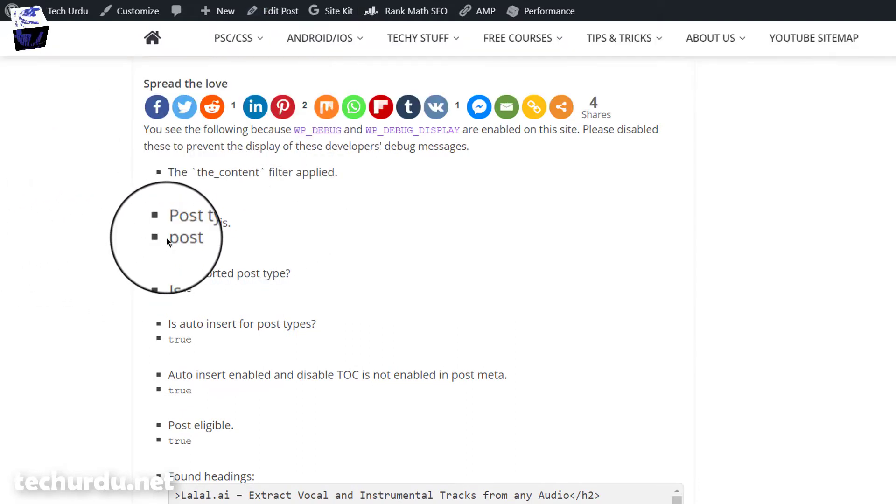
pyautogui.scroll(3, 92, 243)
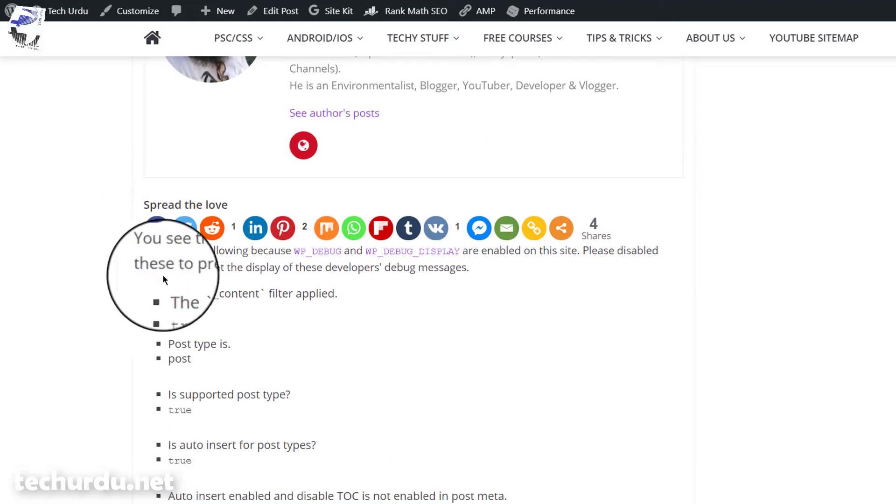
pyautogui.scroll(-1, 125, 280)
pyautogui.scroll(-5, 125, 278)
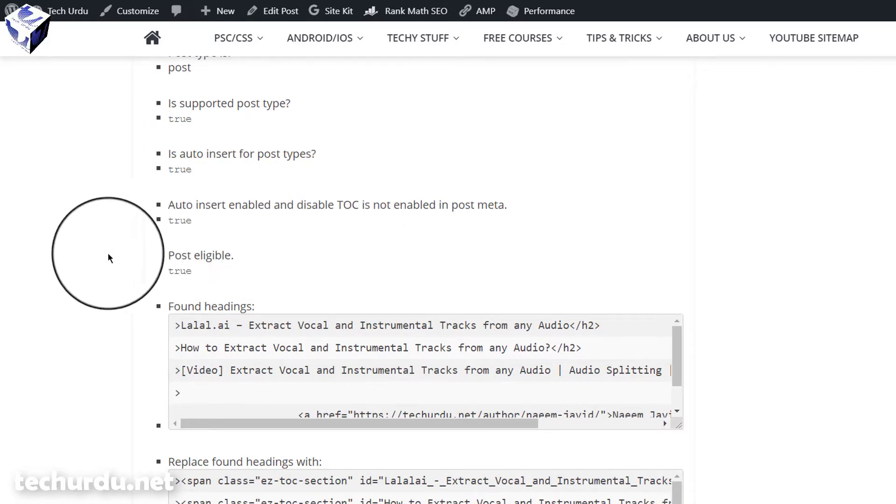
pyautogui.scroll(-1, 287, 298)
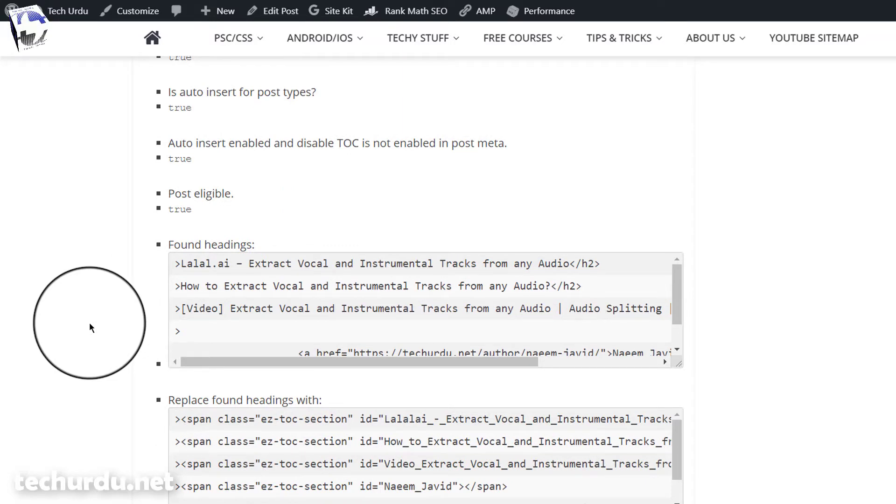
pyautogui.scroll(-1, 90, 327)
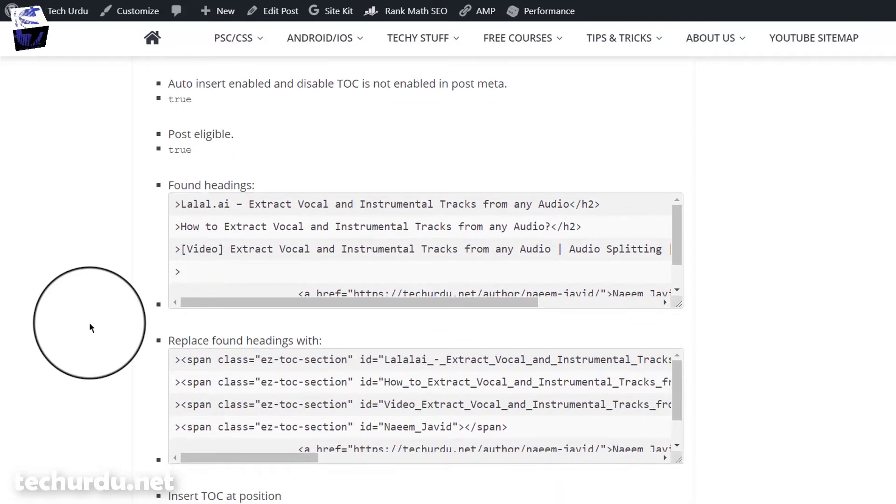
pyautogui.scroll(-3, 90, 327)
pyautogui.scroll(20, 90, 327)
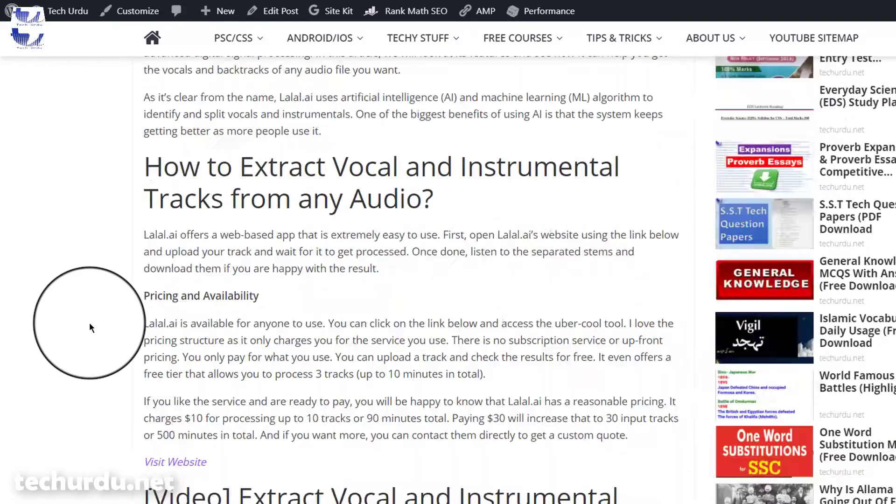
# - Re-examine the extraction post's debug list beneath the share buttons, from the WP_DEBUG notice through the TOC insertion entries
pyautogui.scroll(-20, 90, 327)
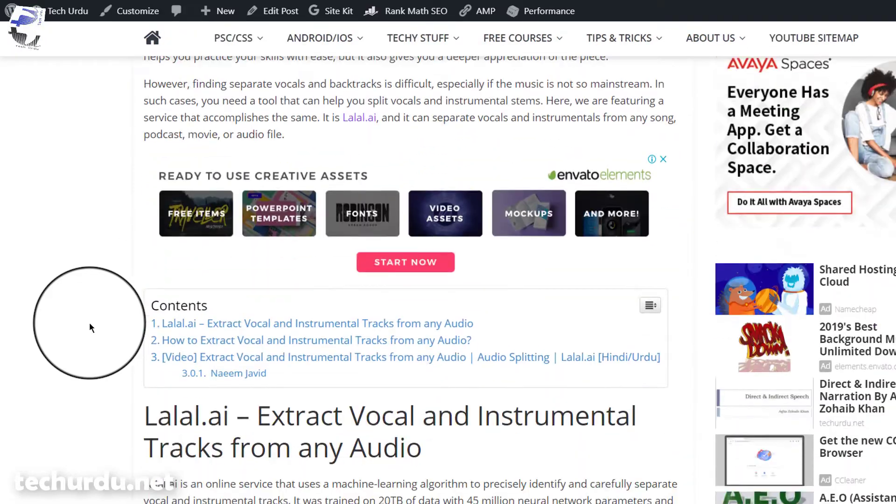
pyautogui.scroll(-12, 90, 327)
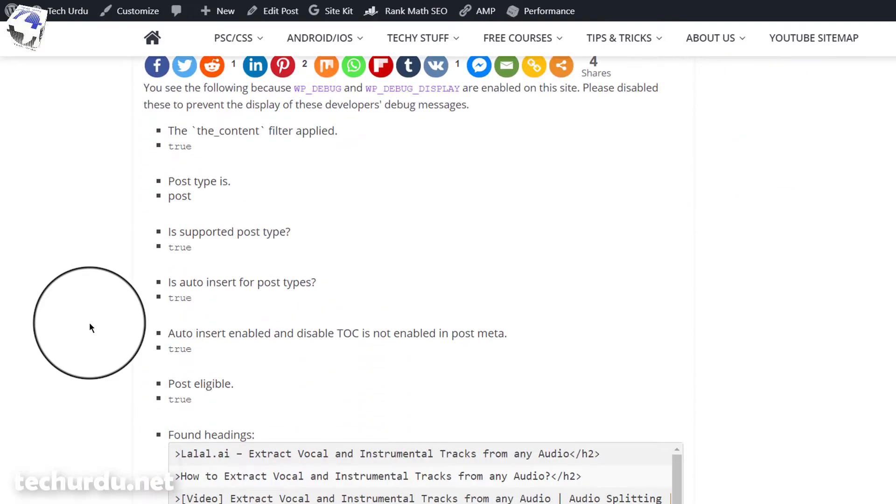
pyautogui.scroll(-10, 90, 327)
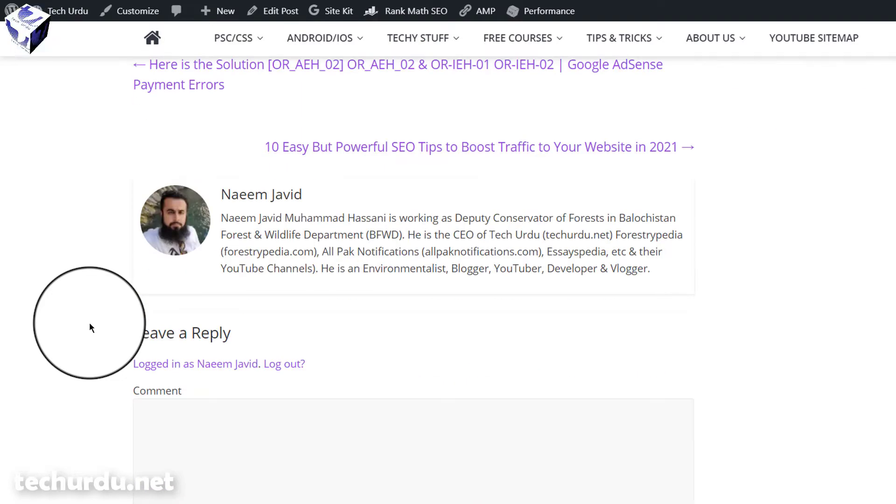
pyautogui.scroll(9, 90, 326)
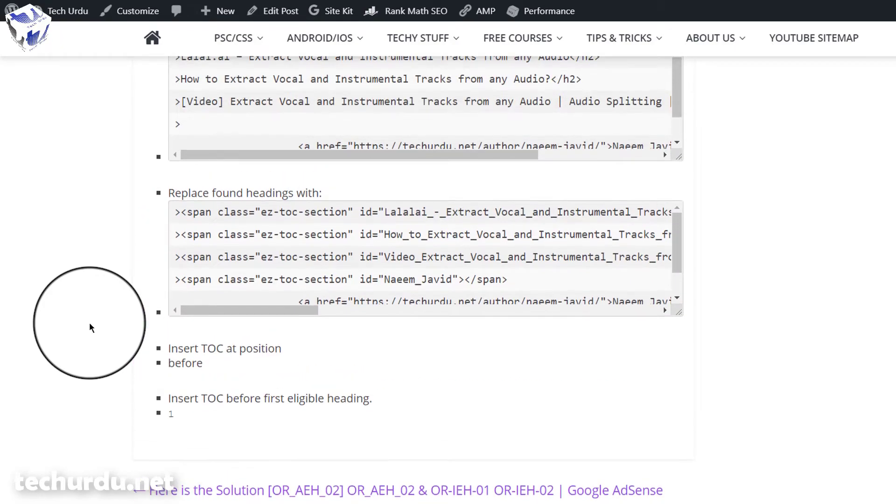
pyautogui.scroll(5, 90, 327)
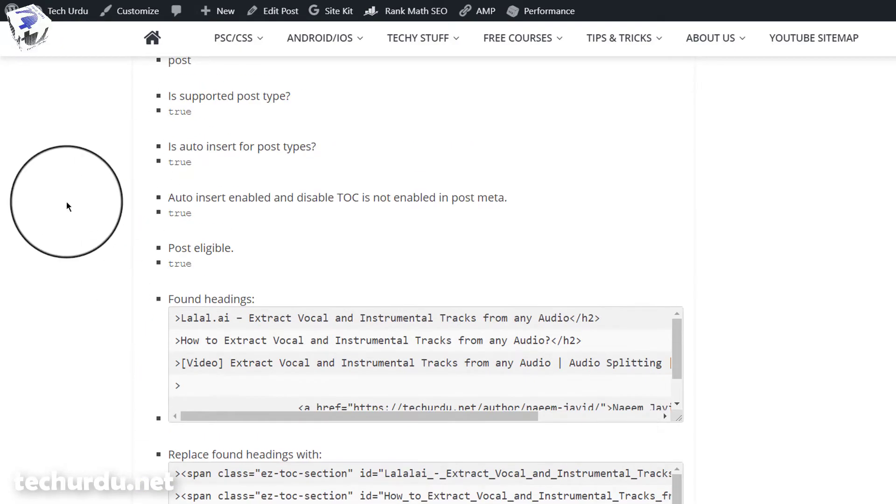
pyautogui.scroll(4, 66, 203)
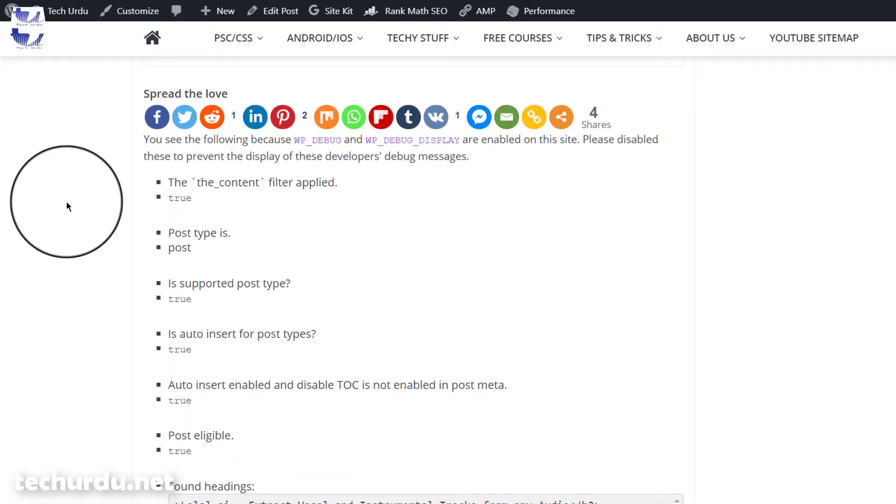
pyautogui.scroll(-1, 67, 206)
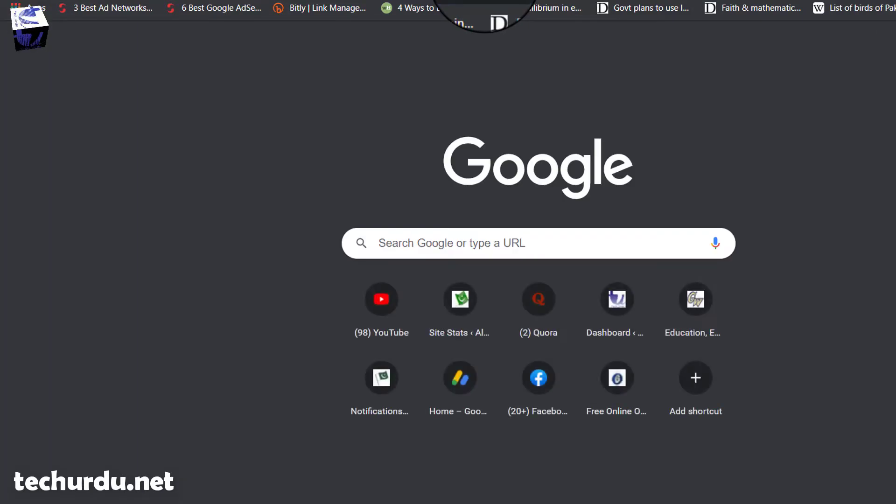
# - Open the site's cPanel at techurdu.net/cpanel
pyautogui.write('techurdu.net/')
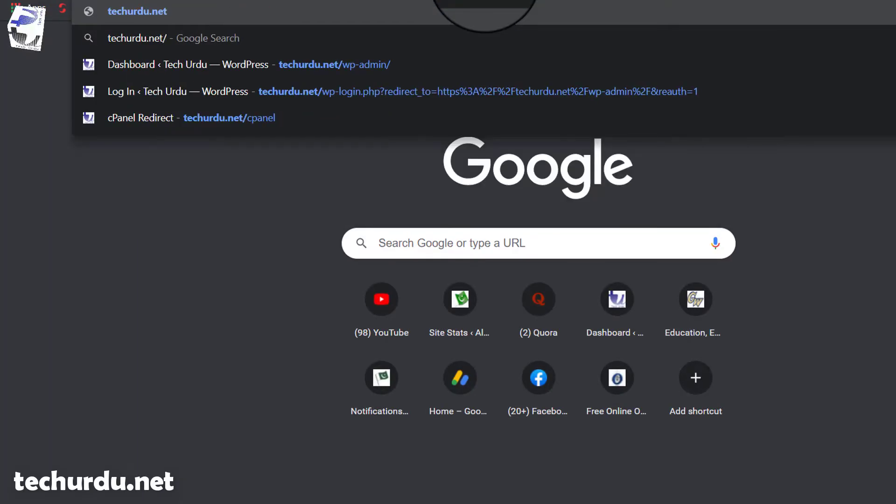
pyautogui.write('cpanel')
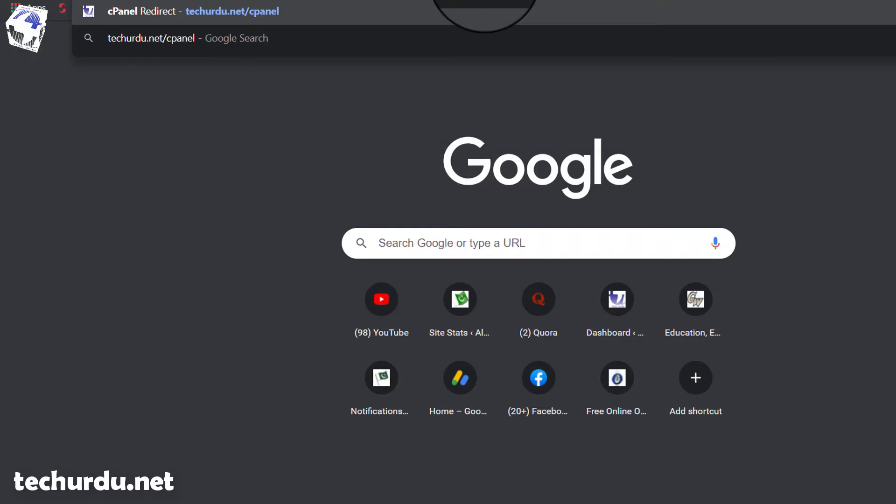
pyautogui.press('Return')
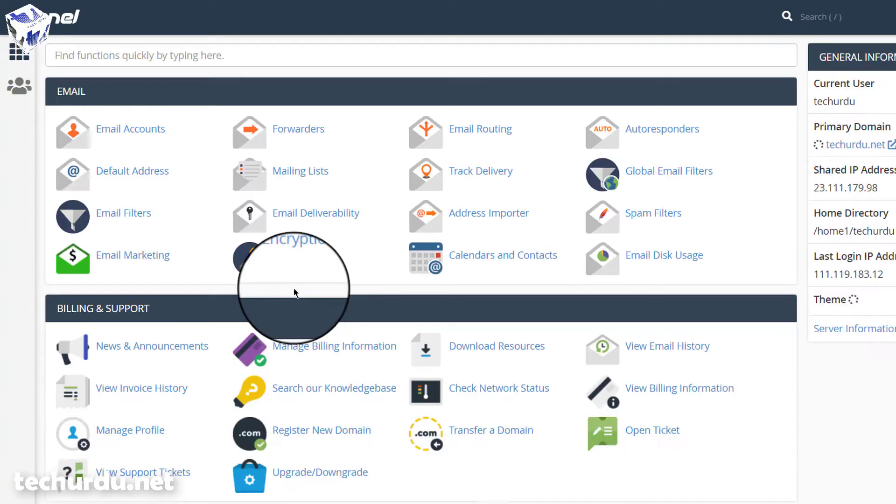
# - Find the cPanel functions matching "file" and open File Manager
pyautogui.press('/')
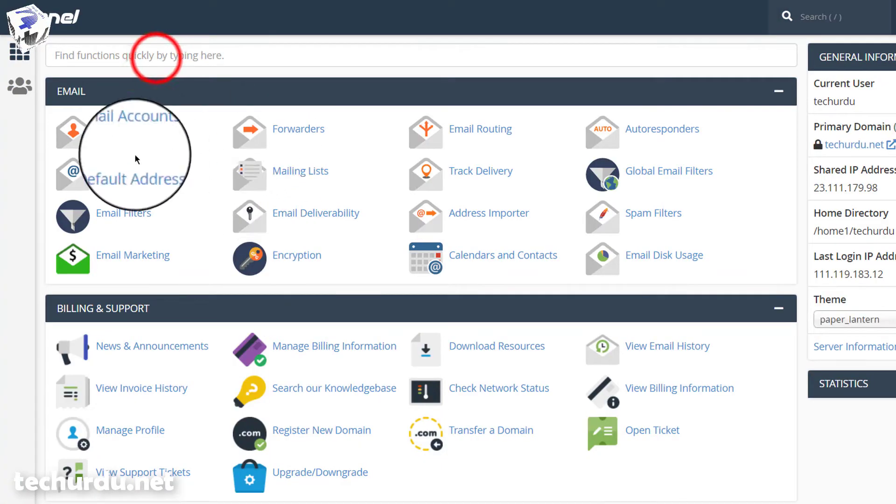
pyautogui.click(156, 57)
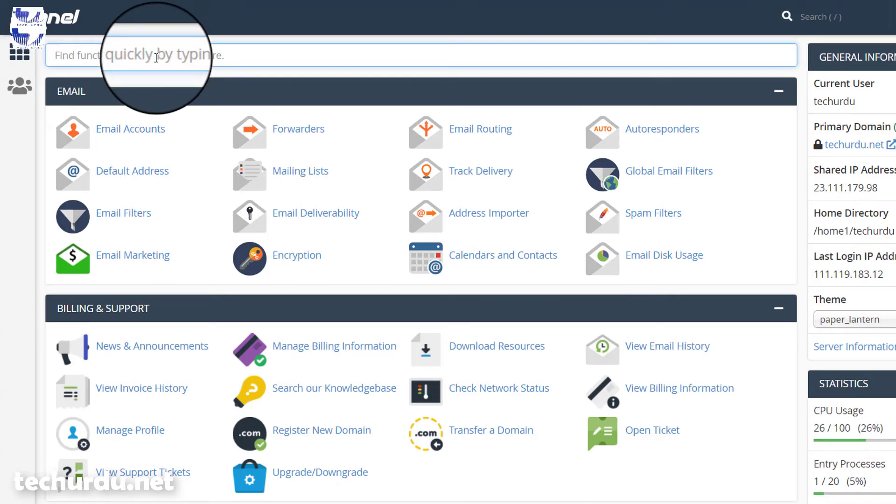
pyautogui.write('file')
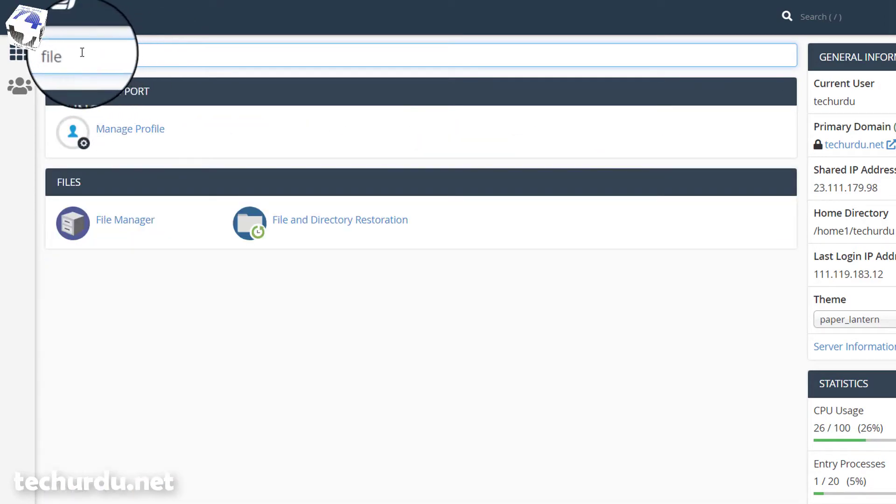
pyautogui.click(125, 220)
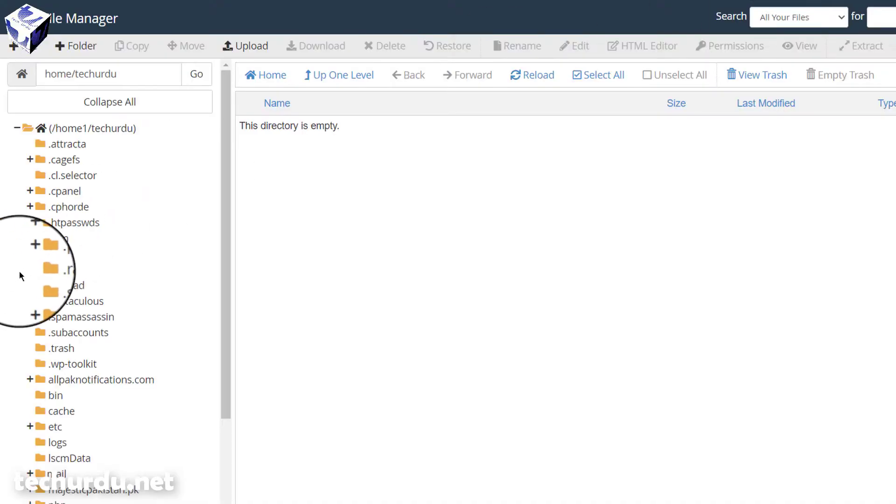
# - Look over the home directory's folder tree and search all files for "wp-config"
pyautogui.scroll(-3, 116, 275)
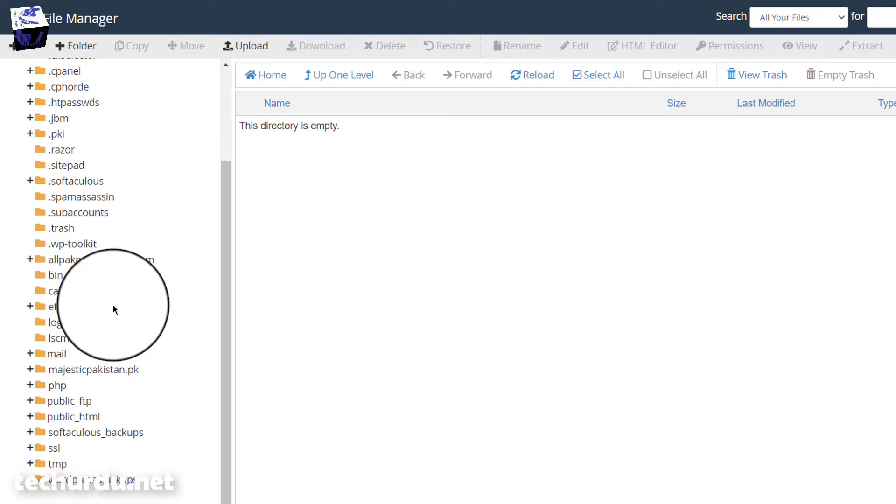
pyautogui.scroll(3, 113, 308)
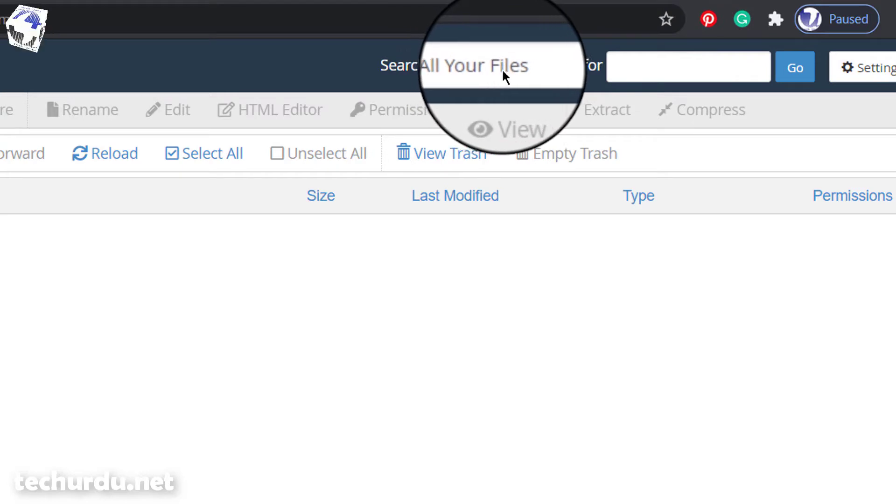
pyautogui.click(661, 67)
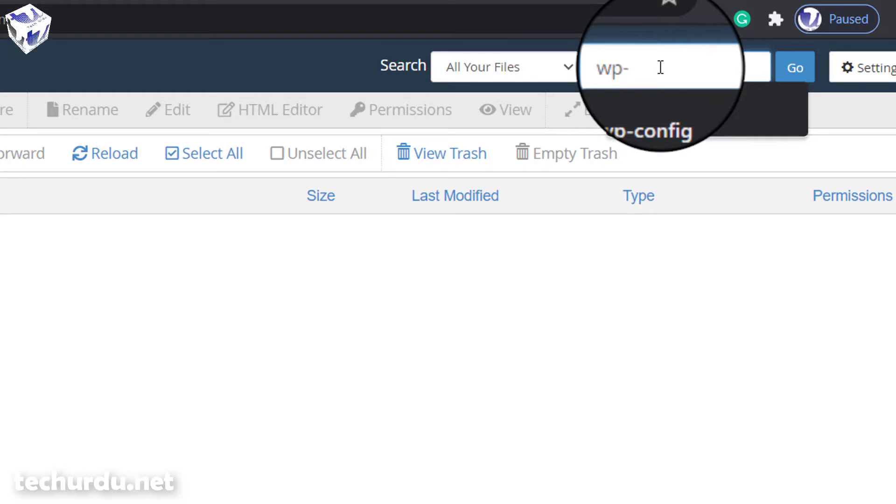
pyautogui.write('wp-config')
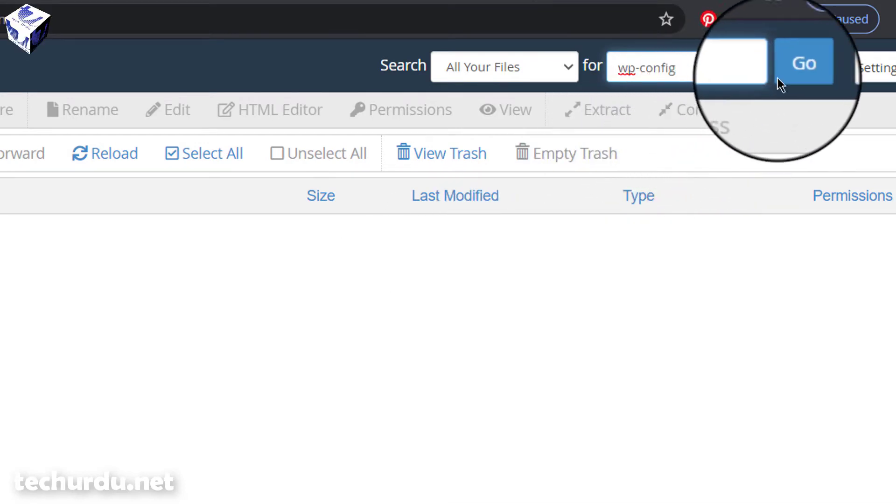
pyautogui.click(796, 84)
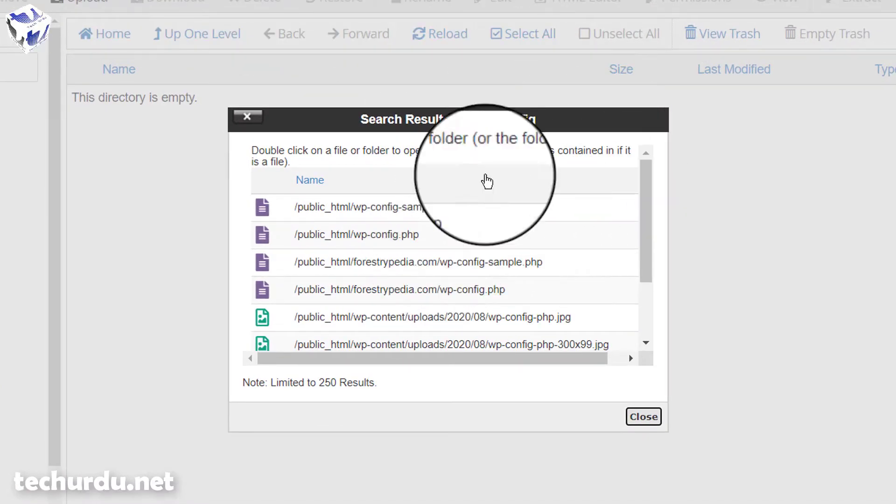
# - Look through the wp-config search results and open the folder containing /public_html/wp-config.php
pyautogui.scroll(-3, 425, 333)
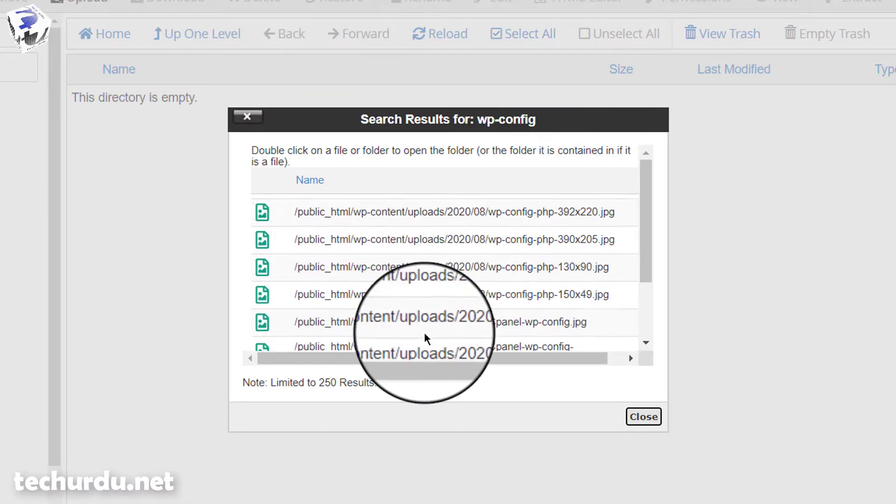
pyautogui.scroll(-5, 424, 332)
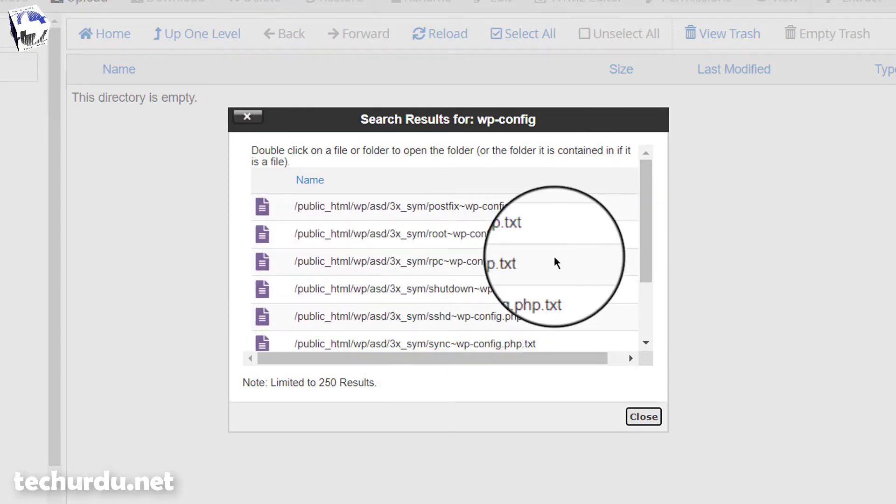
pyautogui.scroll(10, 554, 256)
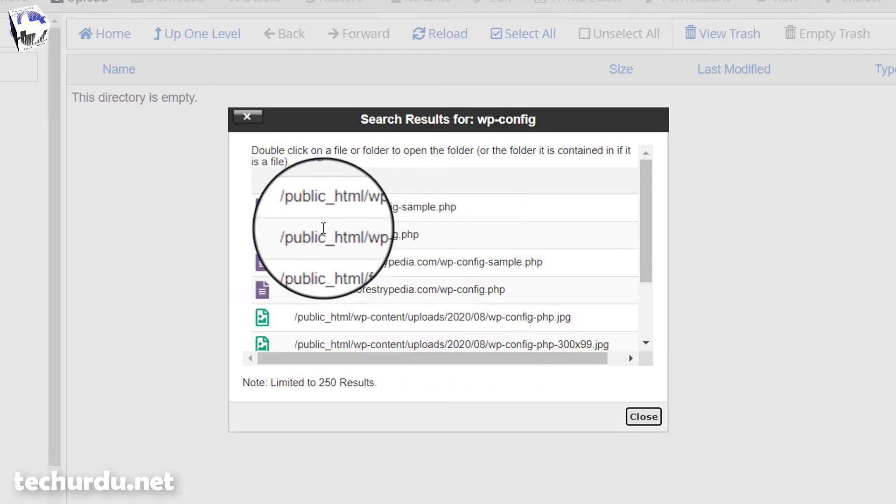
pyautogui.doubleClick(350, 238)
pyautogui.click(397, 227)
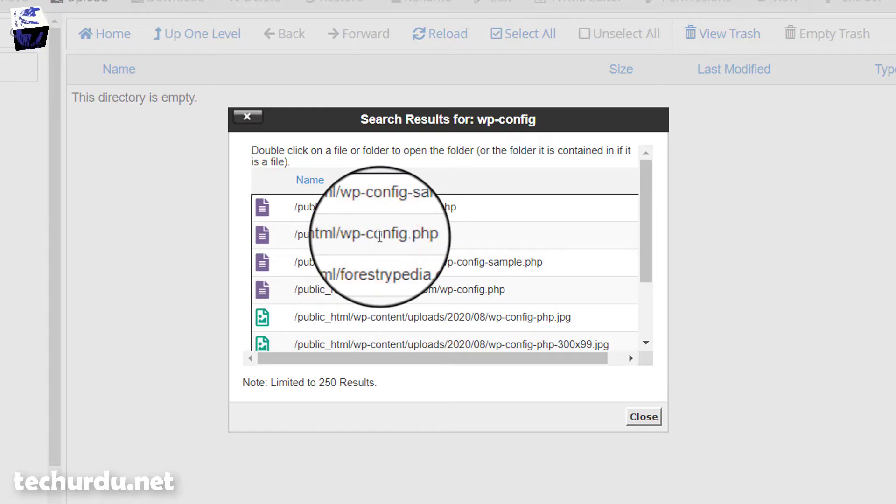
pyautogui.click(370, 234)
pyautogui.doubleClick(399, 235)
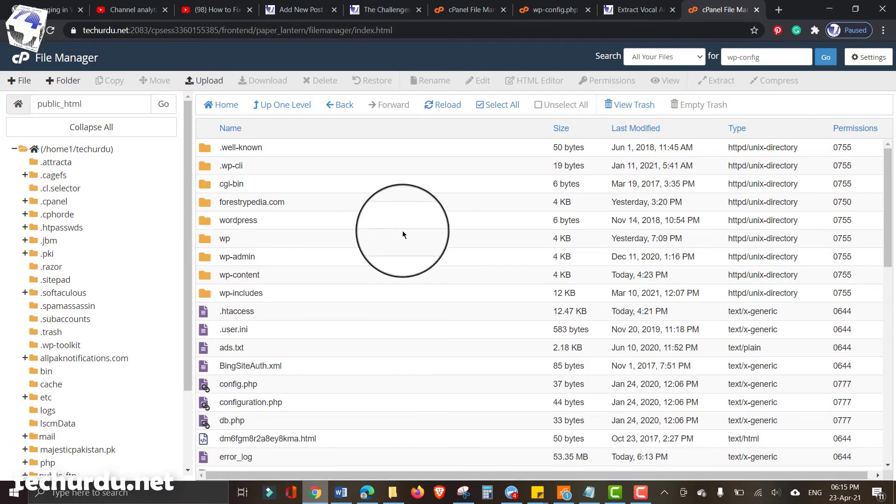
# - Locate and select wp-config.php in the public_html folder
pyautogui.scroll(-1, 403, 234)
pyautogui.scroll(-6, 402, 231)
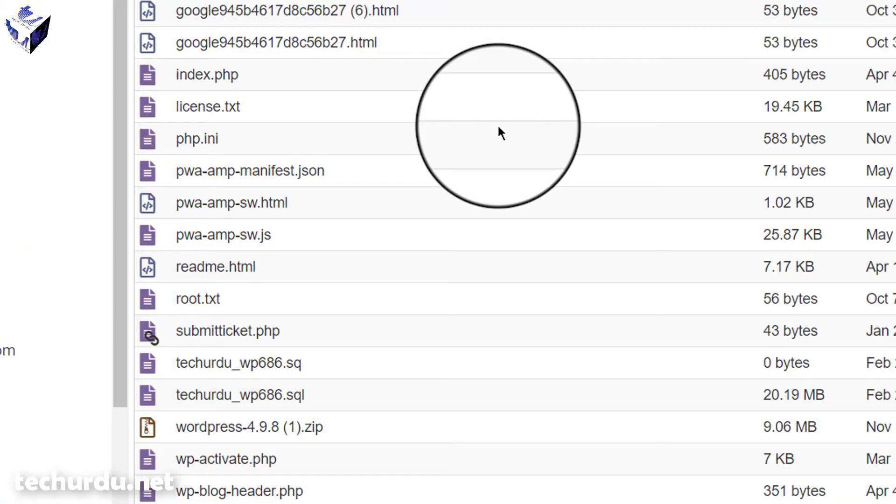
pyautogui.scroll(-4, 498, 124)
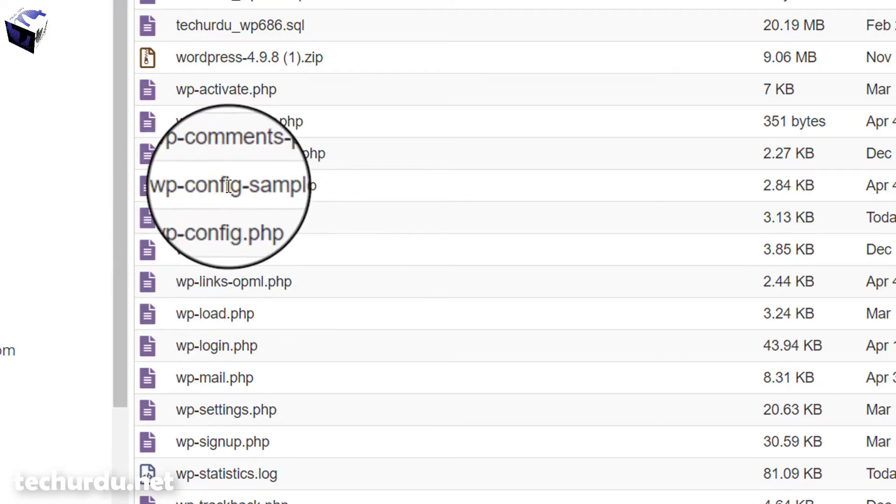
pyautogui.click(218, 222)
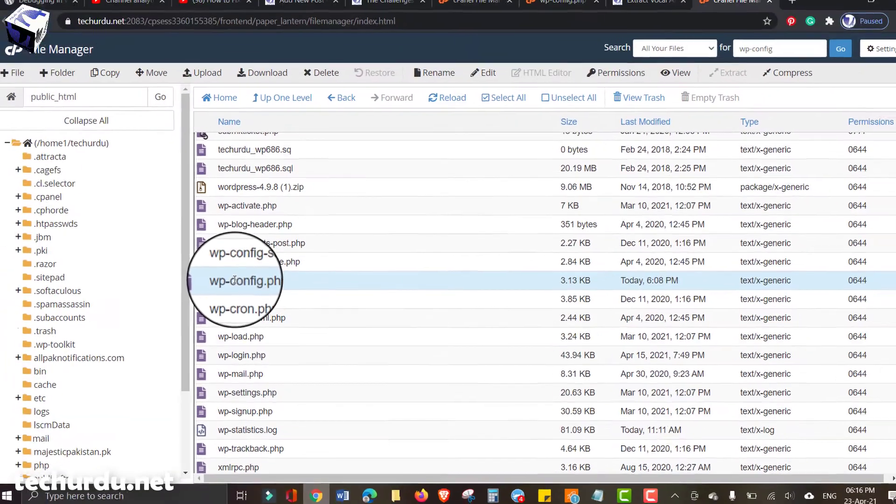
pyautogui.click(205, 217)
# - Leave the wp-config.php file name unedited, download a copy of the file and dismiss the download bar
pyautogui.doubleClick(236, 282)
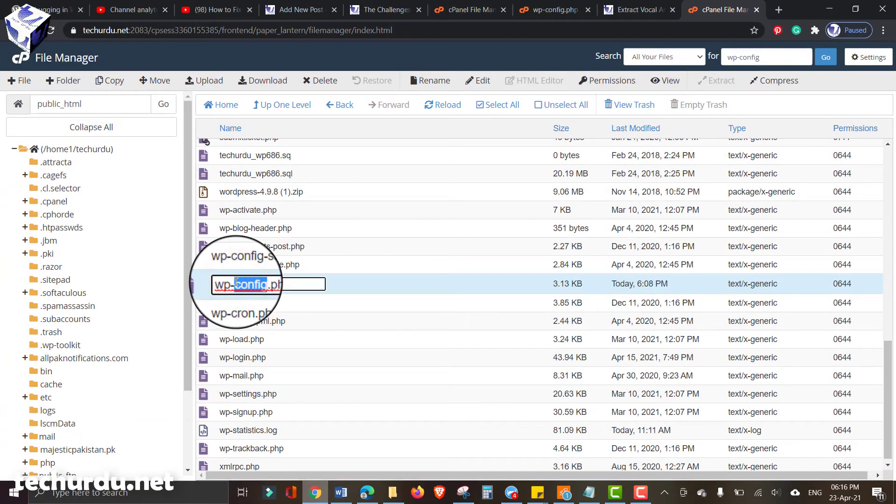
pyautogui.click(205, 285)
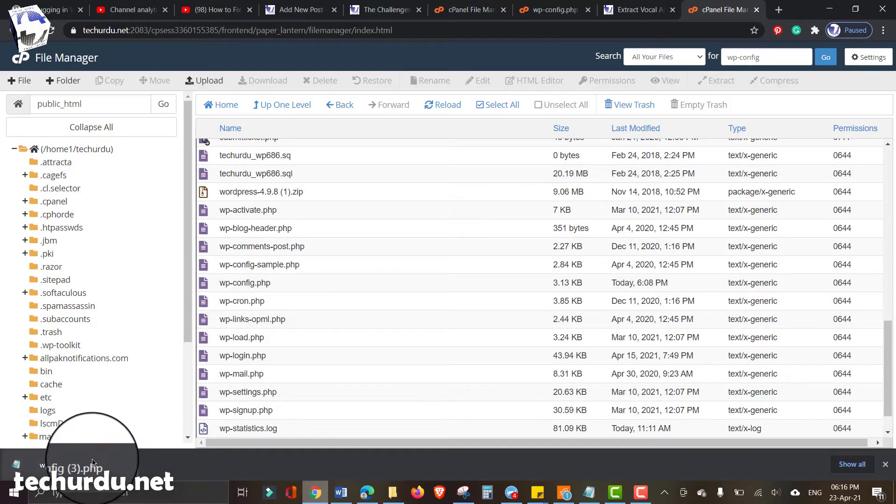
pyautogui.click(886, 464)
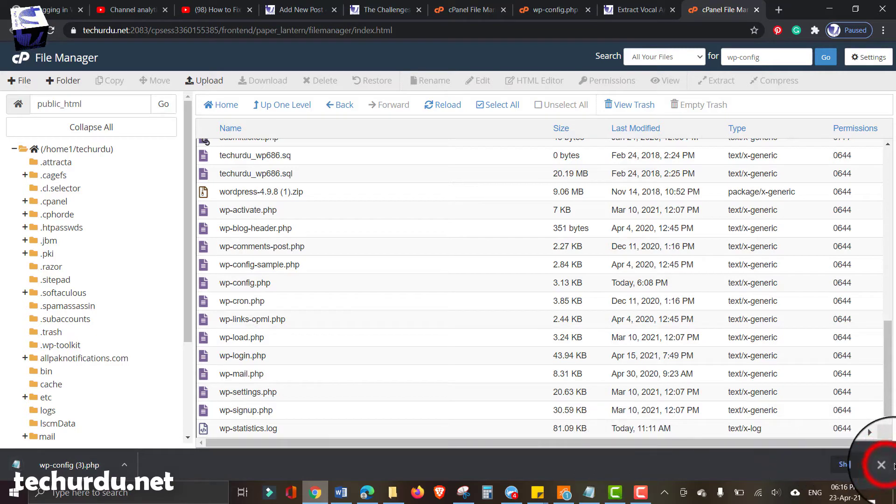
# - Open public_html's wp-config.php in the code editor and look over its opening lines
pyautogui.click(205, 285)
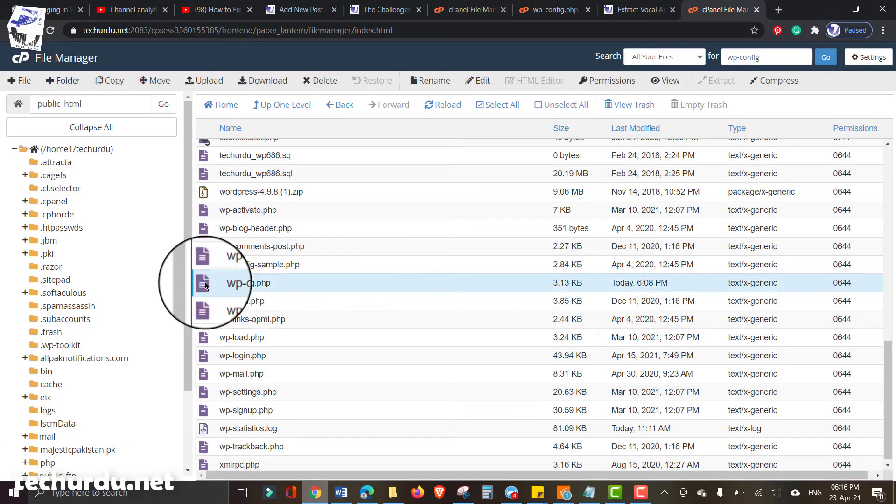
pyautogui.click(480, 83)
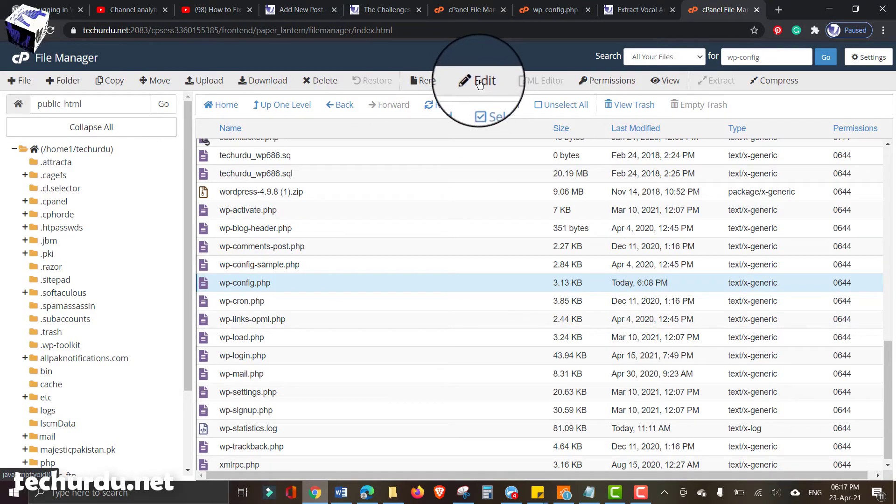
pyautogui.click(480, 83)
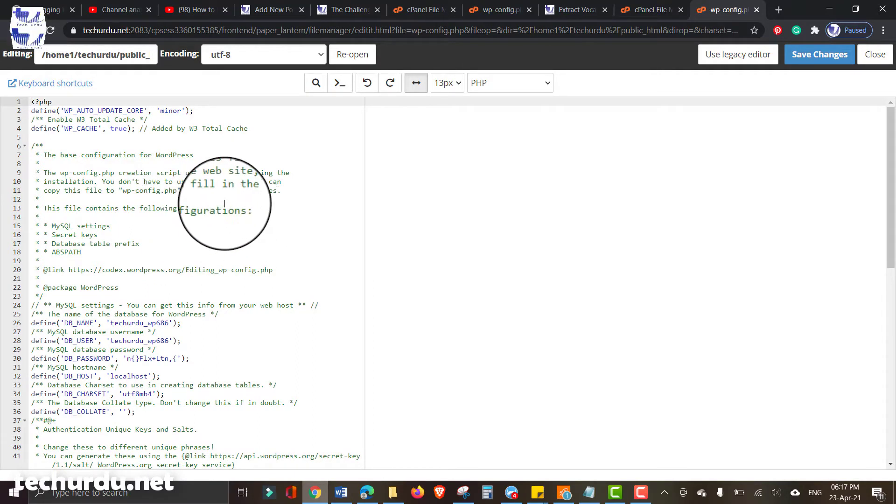
pyautogui.scroll(-1, 225, 204)
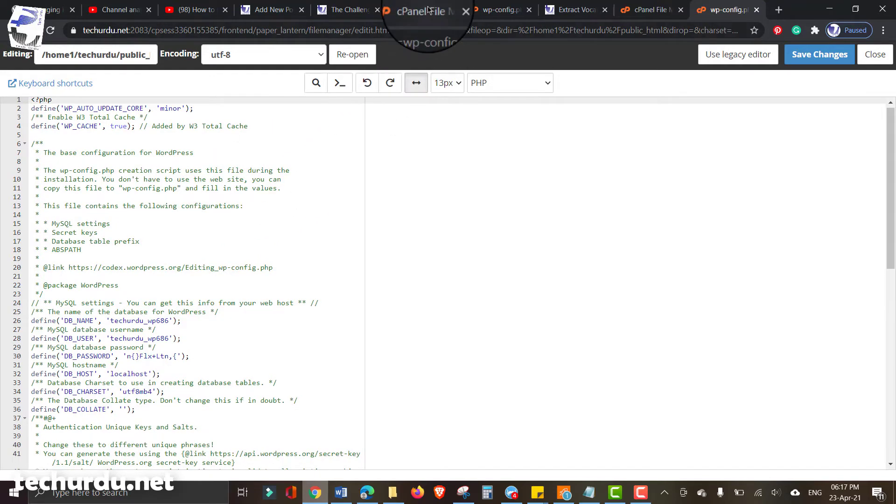
# - Switch to the open post on the challenges and opportunities of urbanization and check below its share buttons for debug messages
pyautogui.click(350, 9)
pyautogui.scroll(-8, 35, 225)
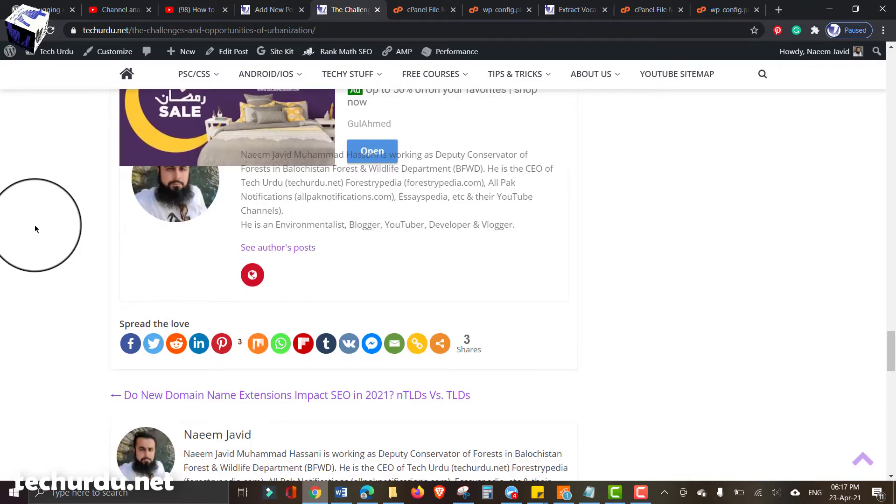
# - Switch to the open post on extracting vocal and instrumental tracks and examine the debug messages below its share buttons
pyautogui.scroll(12, 34, 225)
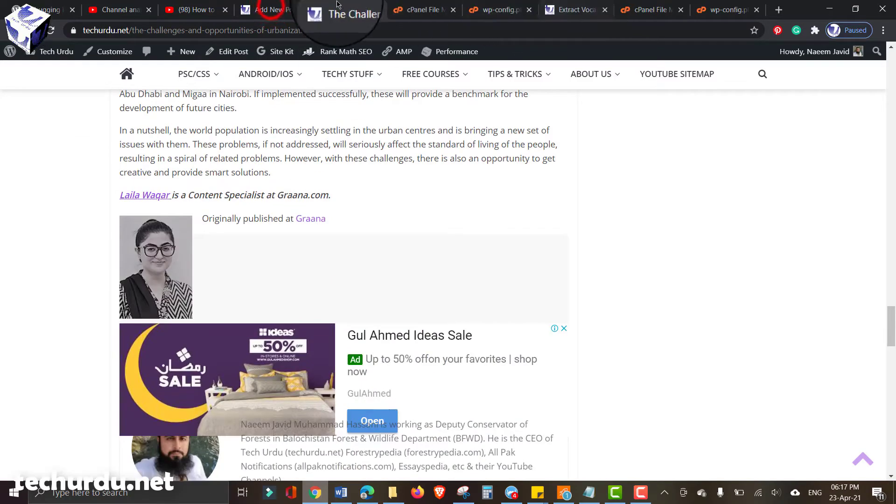
pyautogui.click(269, 10)
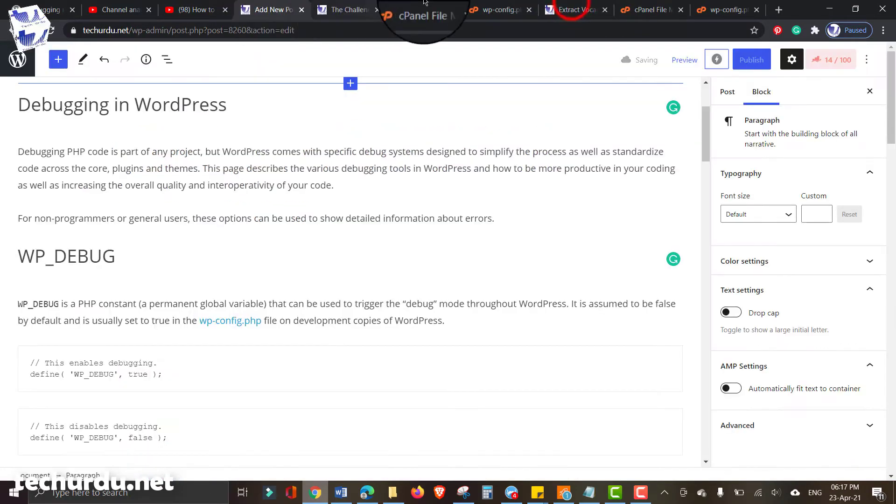
pyautogui.click(576, 9)
pyautogui.scroll(-1, 93, 206)
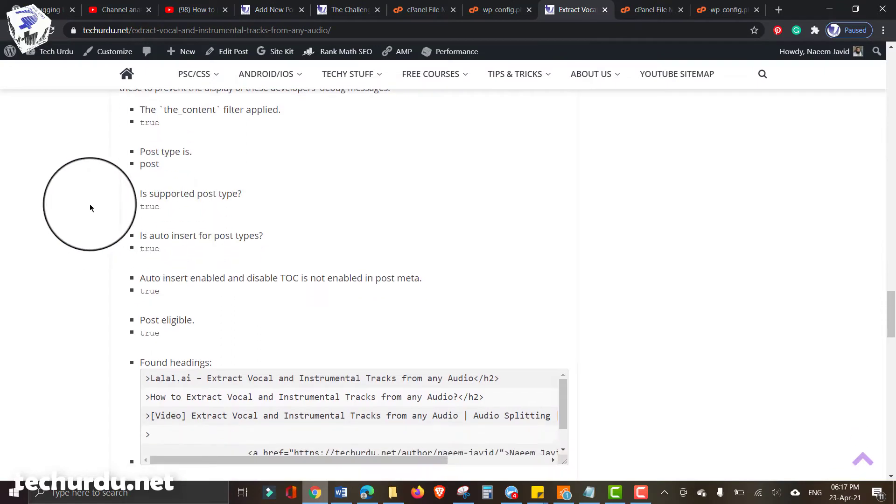
pyautogui.scroll(1, 89, 203)
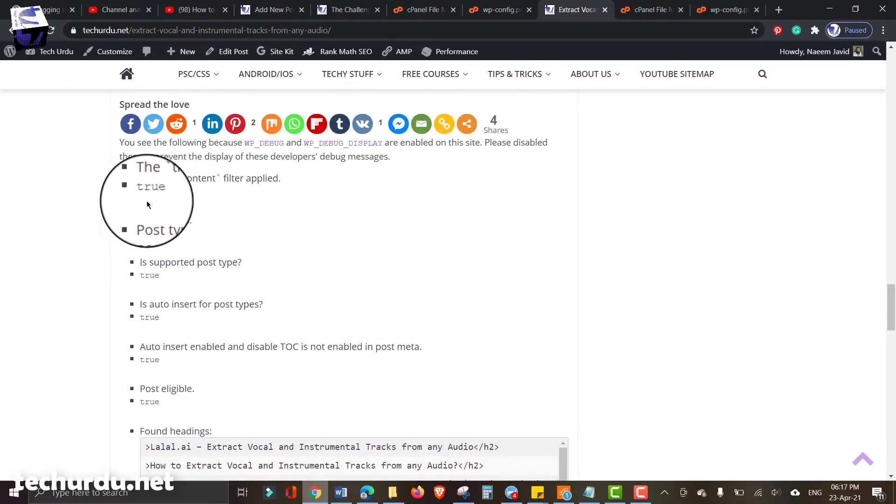
pyautogui.scroll(-1, 152, 238)
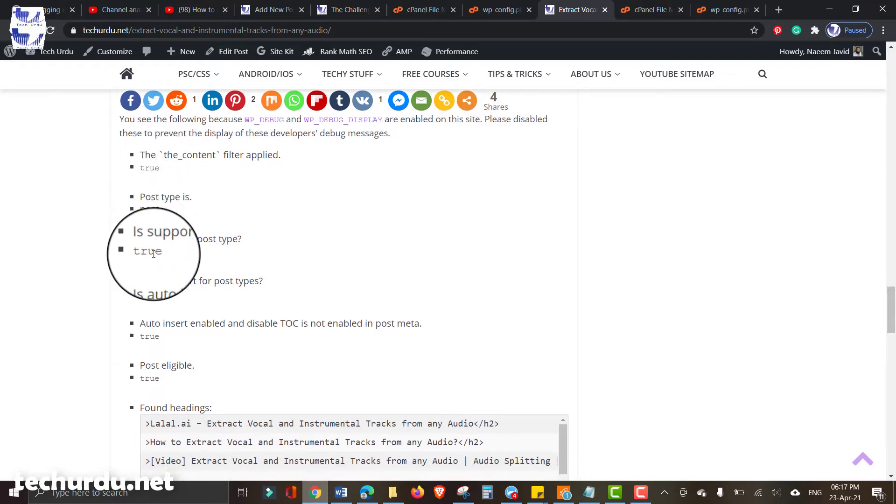
pyautogui.scroll(-1, 151, 247)
pyautogui.scroll(-5, 151, 309)
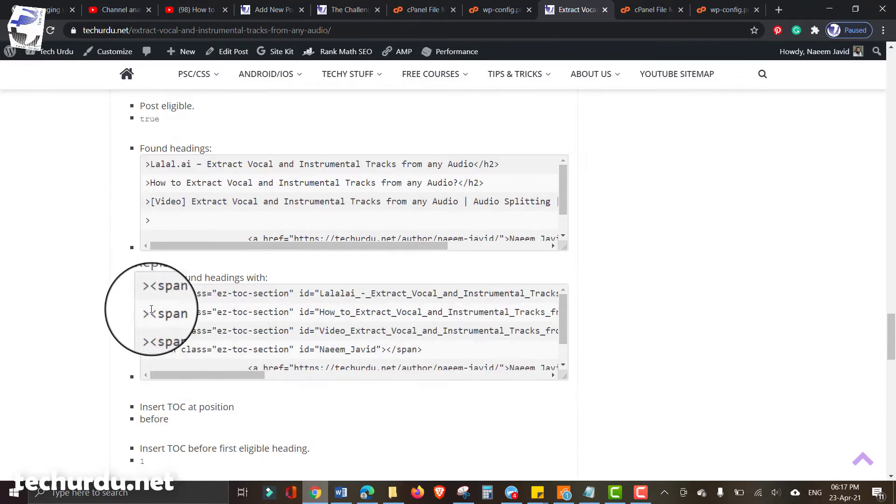
pyautogui.scroll(10, 151, 308)
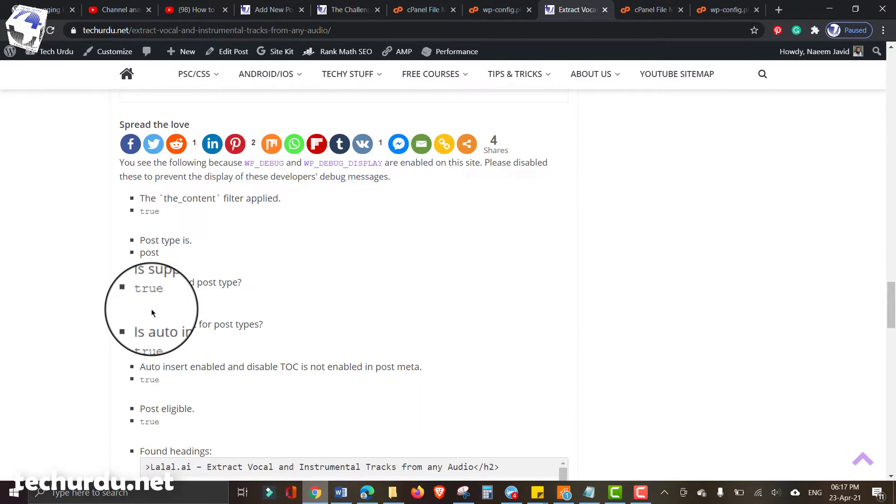
pyautogui.scroll(-1, 152, 313)
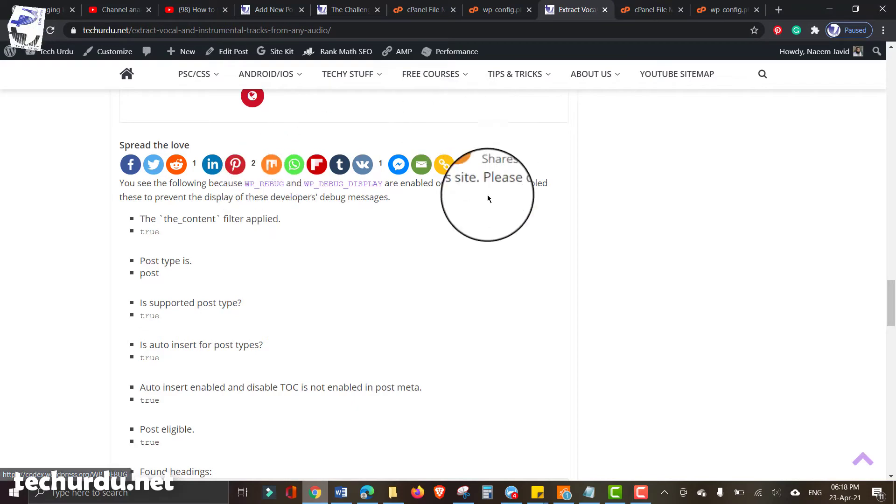
# - In the wp-config.php editor, set the WP_DEBUG constant on line 74 to False and save the changes
pyautogui.click(723, 9)
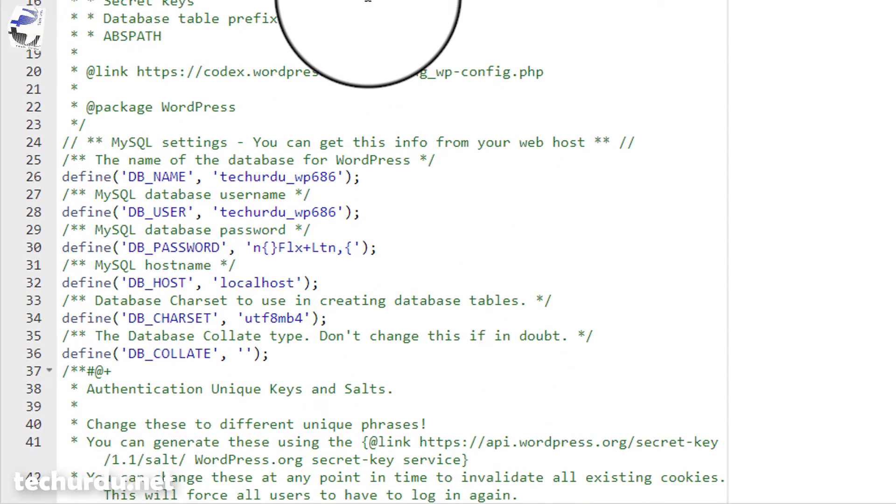
pyautogui.scroll(-3, 368, 5)
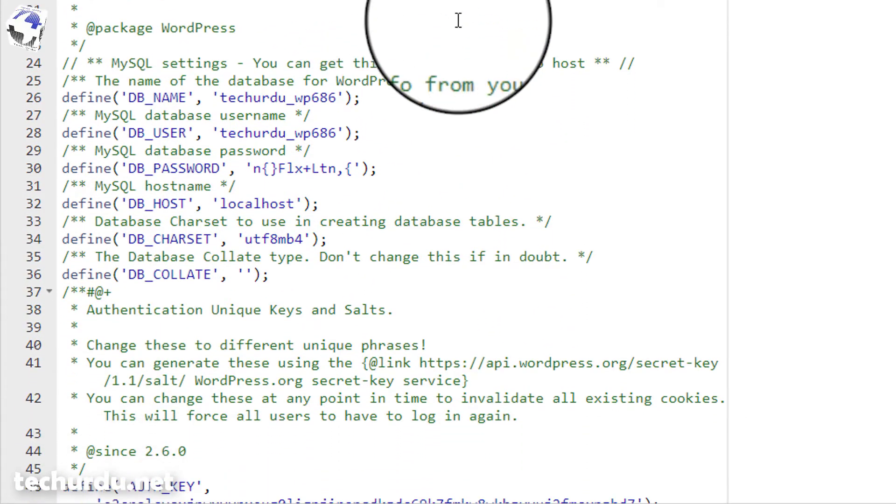
pyautogui.scroll(-15, 458, 20)
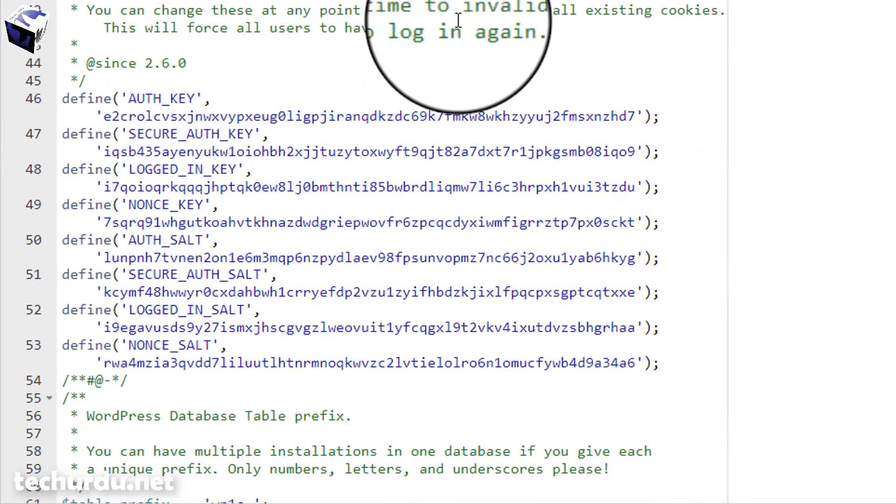
pyautogui.scroll(-7, 459, 20)
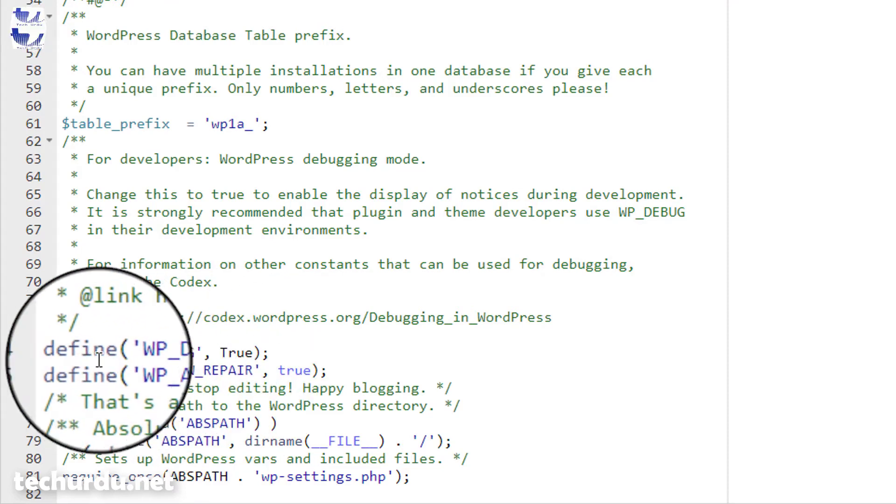
pyautogui.click(229, 353)
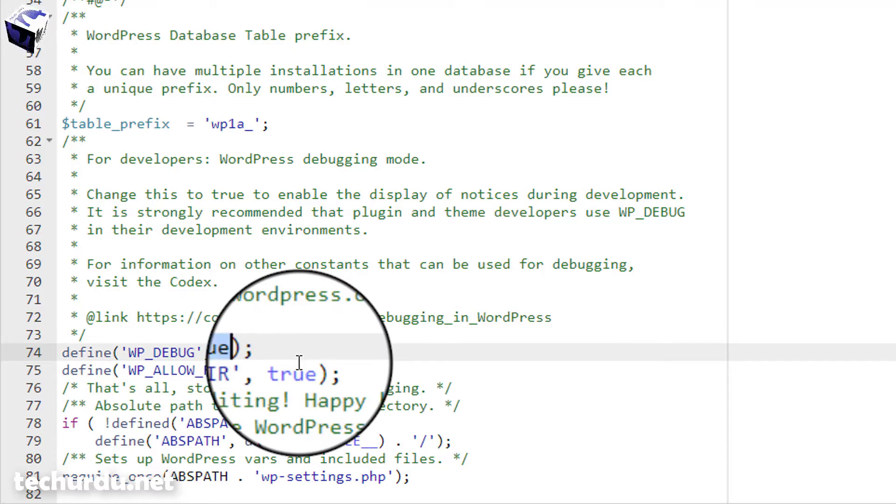
pyautogui.click(236, 373)
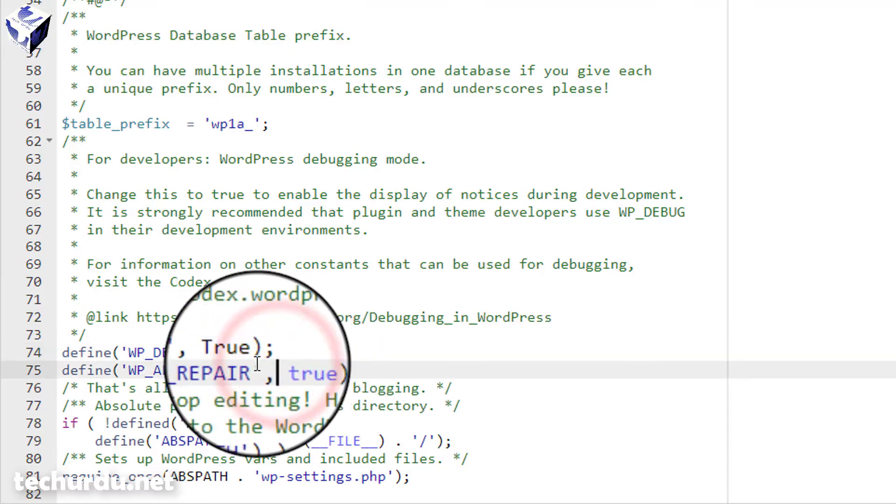
pyautogui.doubleClick(230, 354)
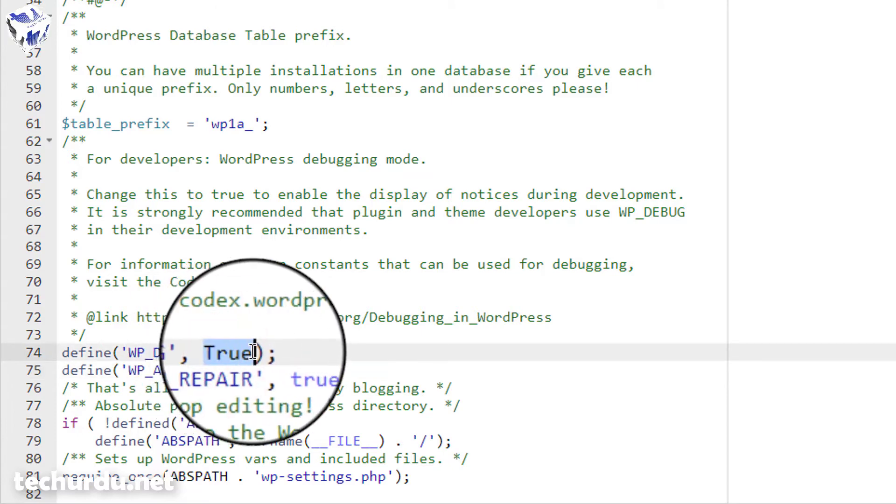
pyautogui.write('Fal')
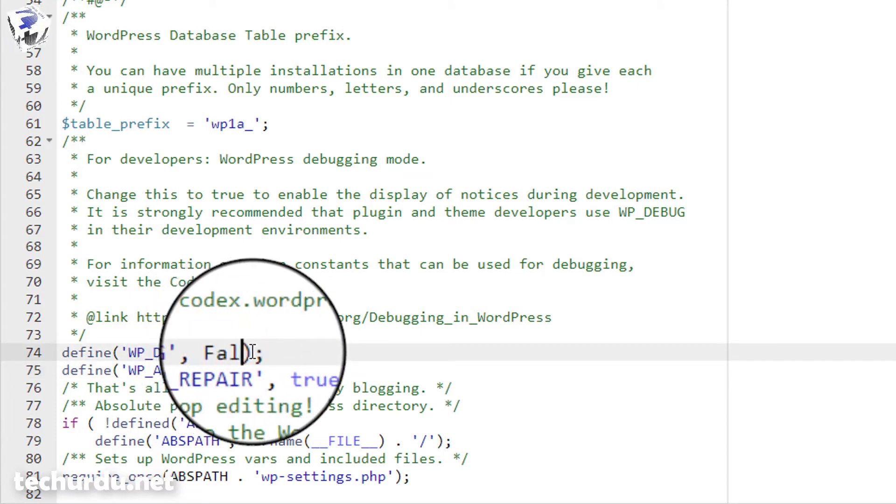
pyautogui.write('se')
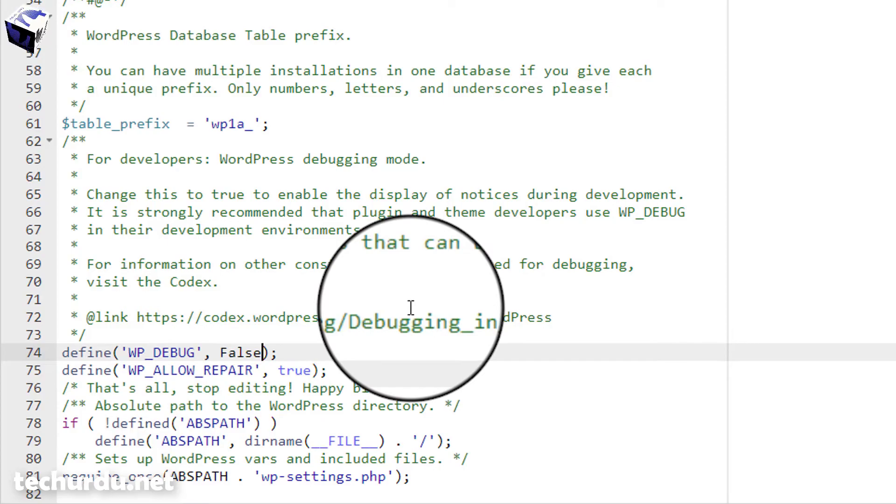
pyautogui.click(811, 56)
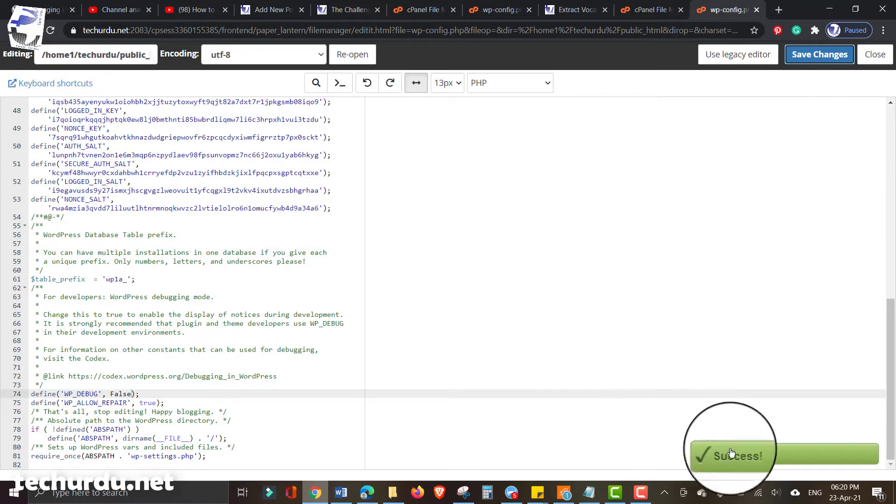
# - Return to the post on extracting vocal and instrumental tracks, reload it and check below its share buttons for debug messages
pyautogui.click(350, 10)
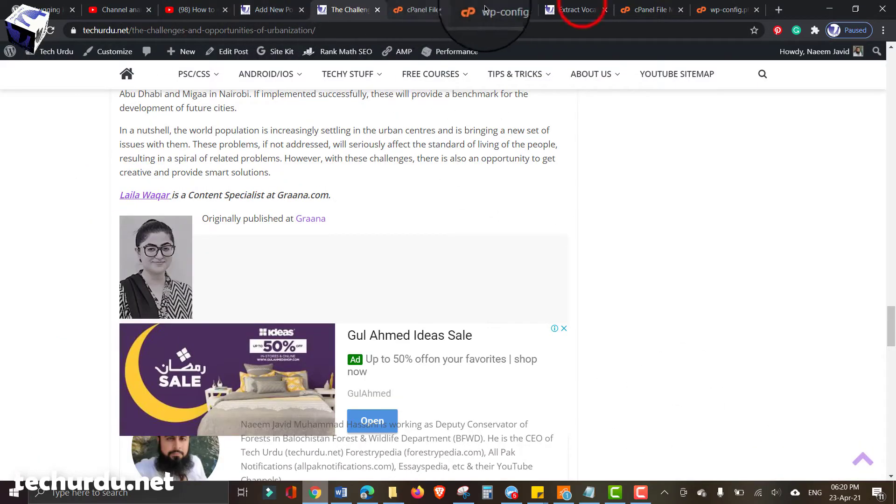
pyautogui.click(583, 7)
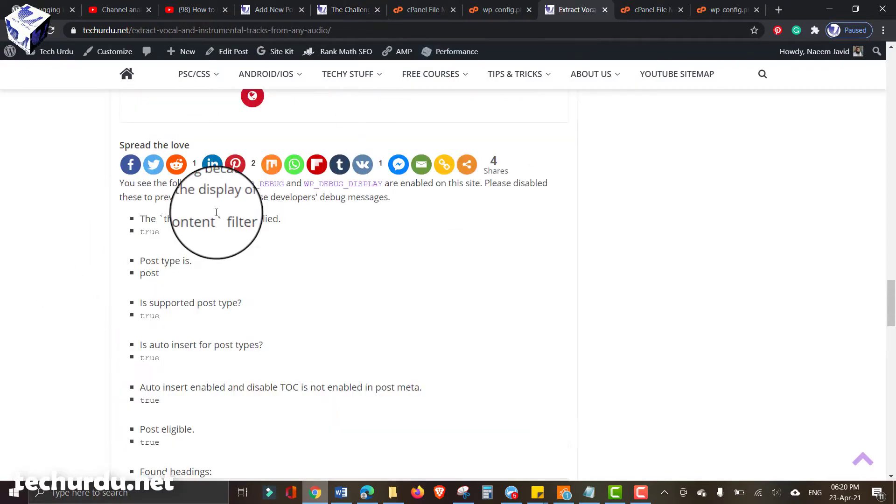
pyautogui.scroll(20, 121, 252)
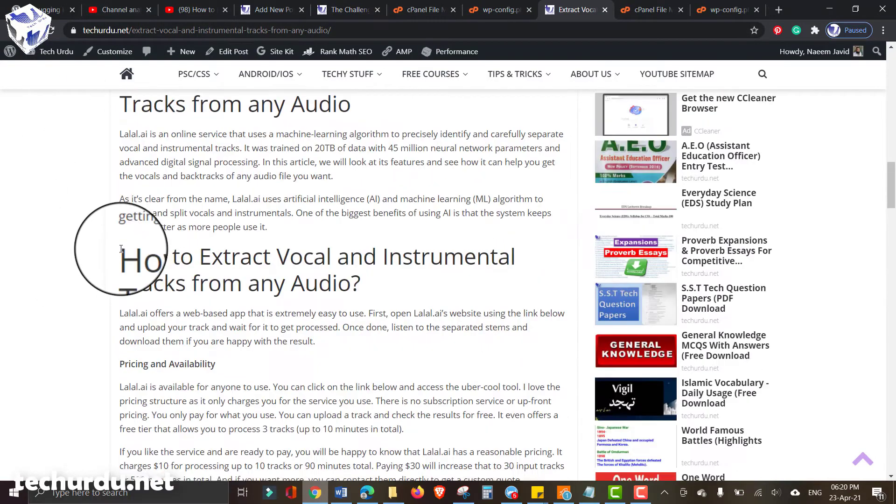
pyautogui.scroll(-5, 121, 253)
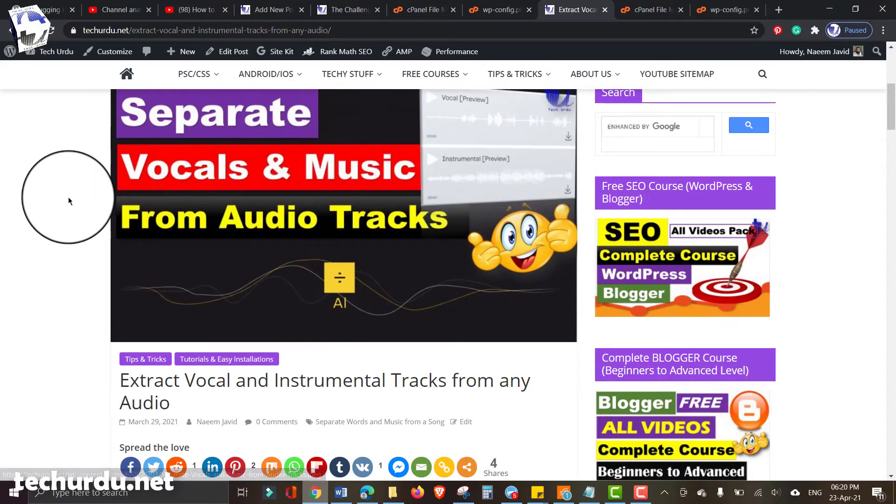
pyautogui.scroll(-2, 70, 199)
pyautogui.scroll(8, 81, 107)
pyautogui.scroll(-5, 41, 261)
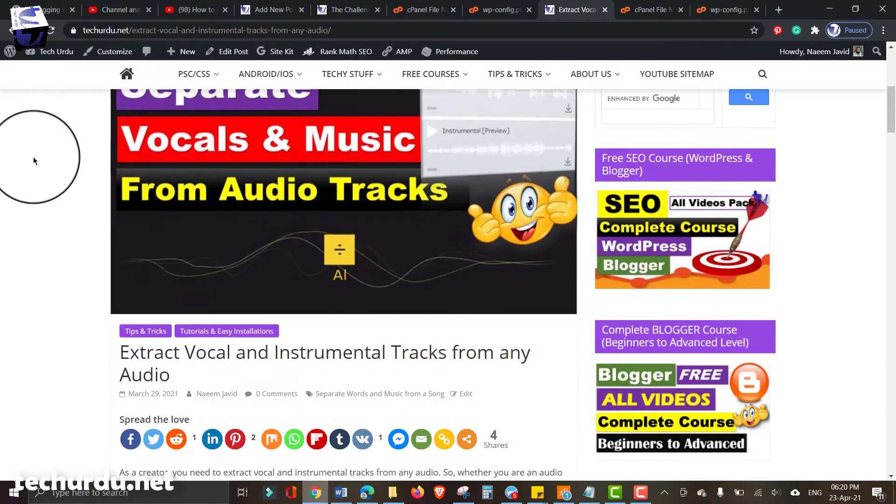
pyautogui.click(51, 32)
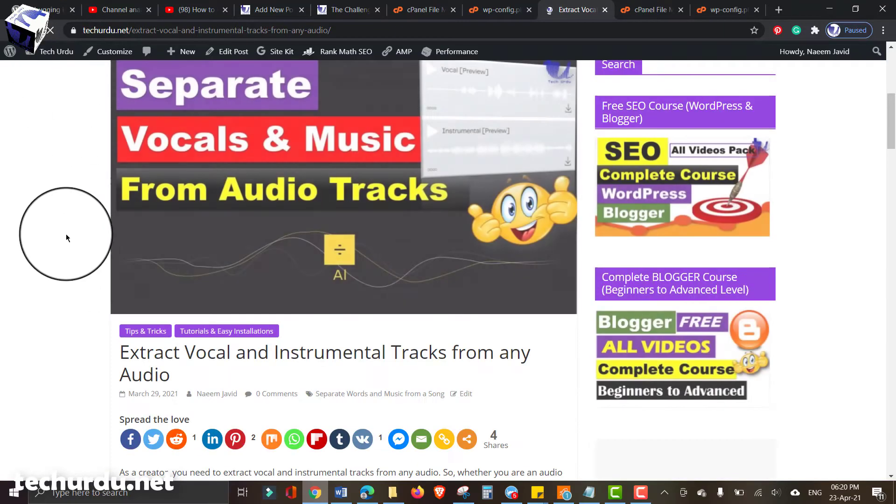
pyautogui.scroll(-8, 64, 219)
pyautogui.scroll(-20, 64, 218)
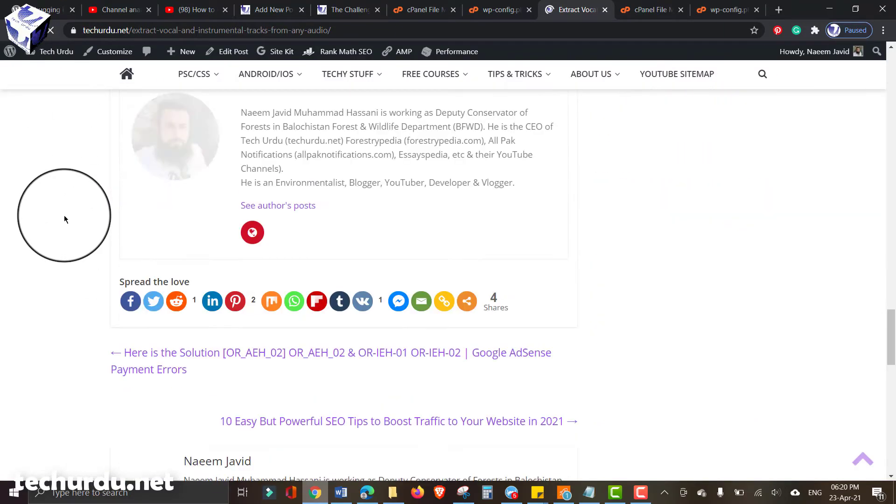
pyautogui.scroll(-3, 65, 219)
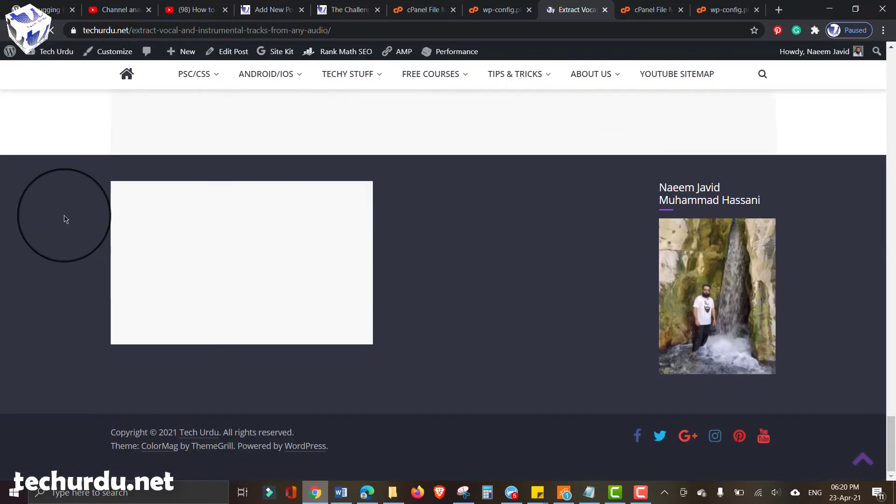
pyautogui.scroll(20, 64, 218)
pyautogui.scroll(10, 64, 218)
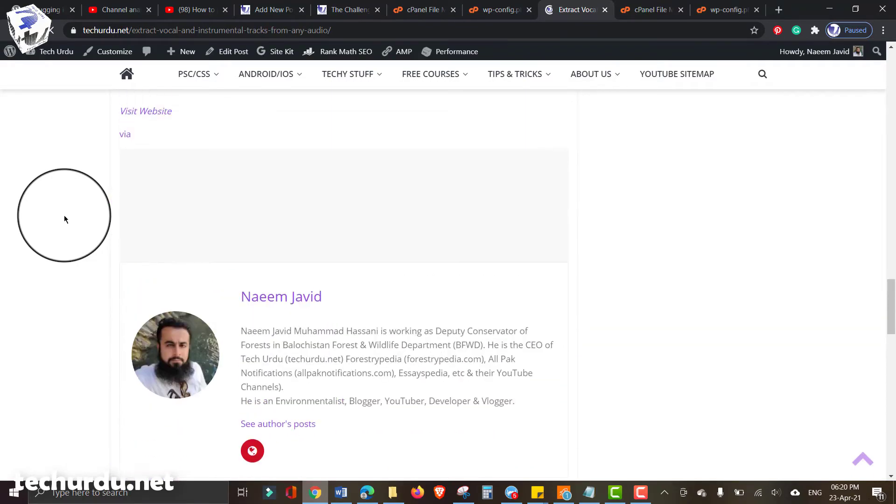
pyautogui.scroll(-13, 63, 215)
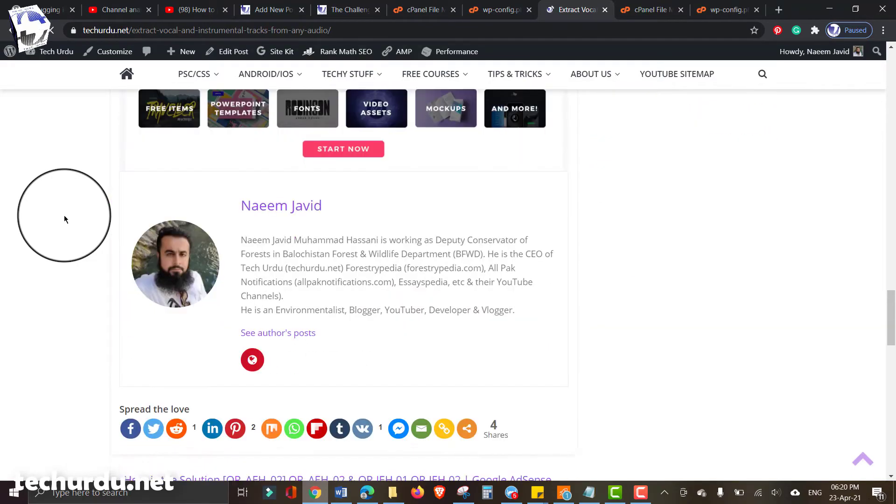
pyautogui.scroll(10, 63, 214)
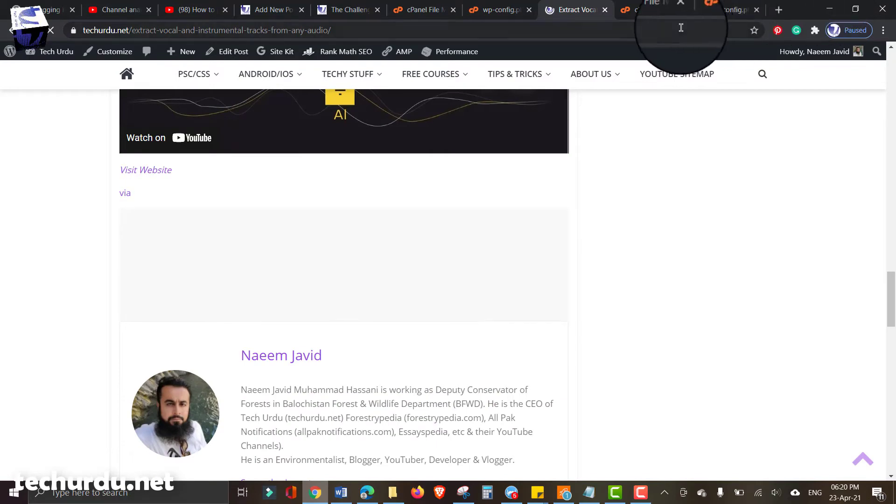
# - Set the WP_DEBUG constant in wp-config.php to True and save the file
pyautogui.click(721, 9)
pyautogui.doubleClick(122, 395)
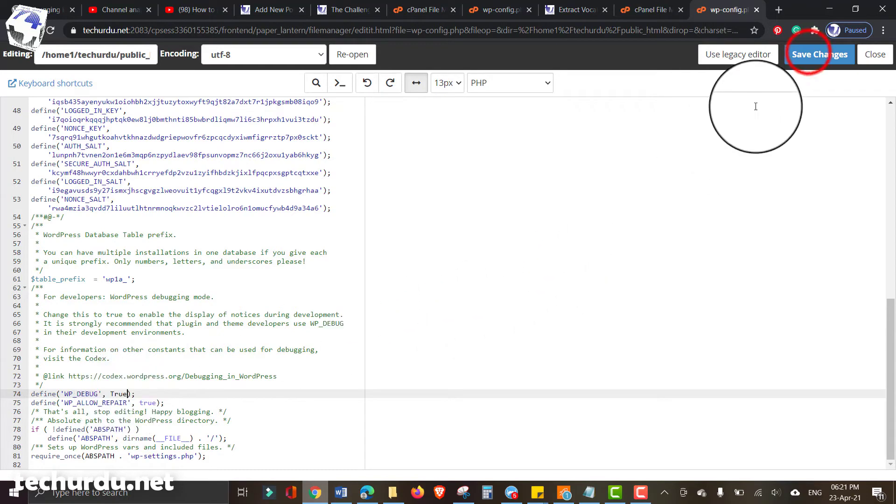
pyautogui.click(809, 55)
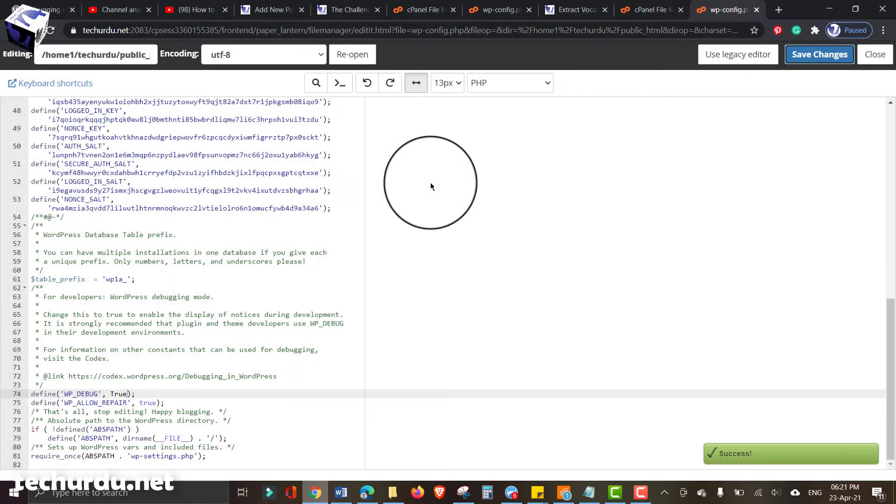
# - Reload the vocal and instrumental tracks post again and check for debug messages beneath the share buttons
pyautogui.click(347, 10)
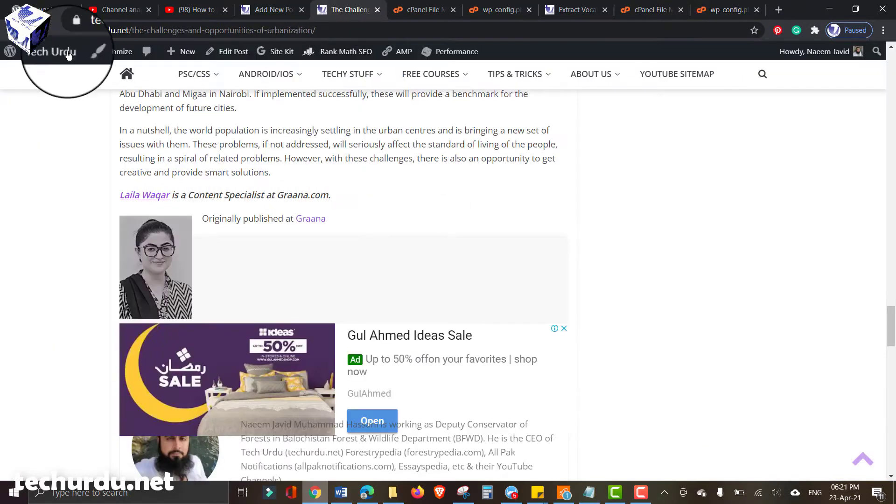
pyautogui.scroll(2, 224, 205)
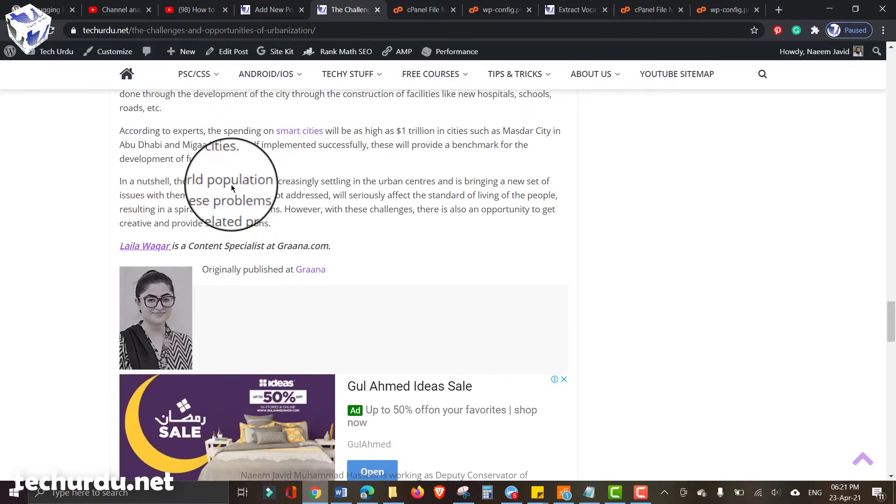
pyautogui.click(560, 9)
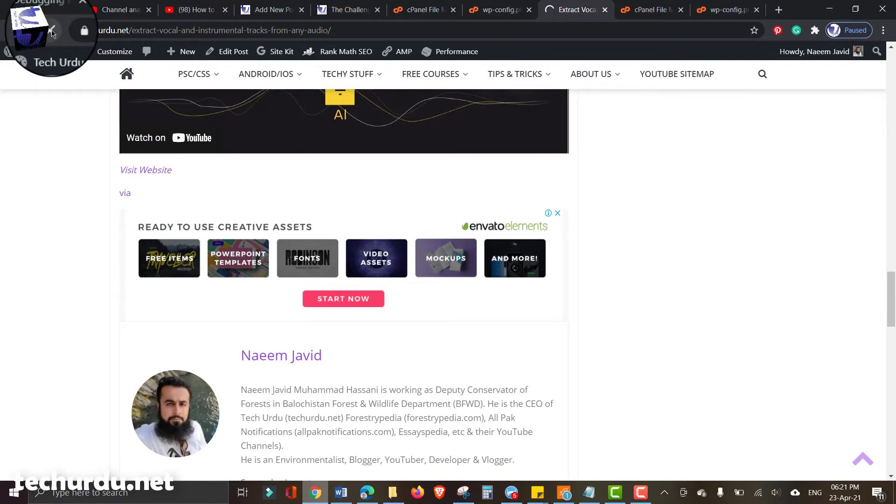
pyautogui.scroll(-6, 40, 217)
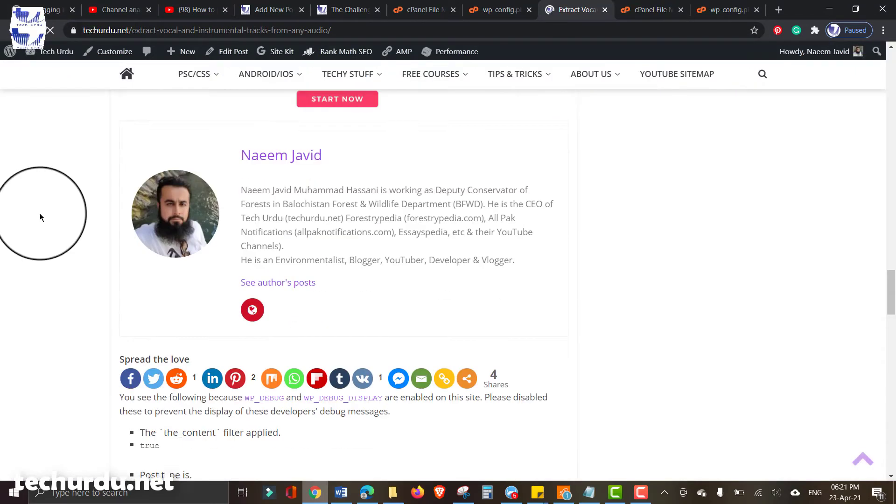
# - Examine the debug messages below the post's share buttons, from the WP_DEBUG notice down to the TOC insertion entries
pyautogui.scroll(-6, 40, 215)
pyautogui.scroll(1, 40, 214)
pyautogui.scroll(-6, 256, 195)
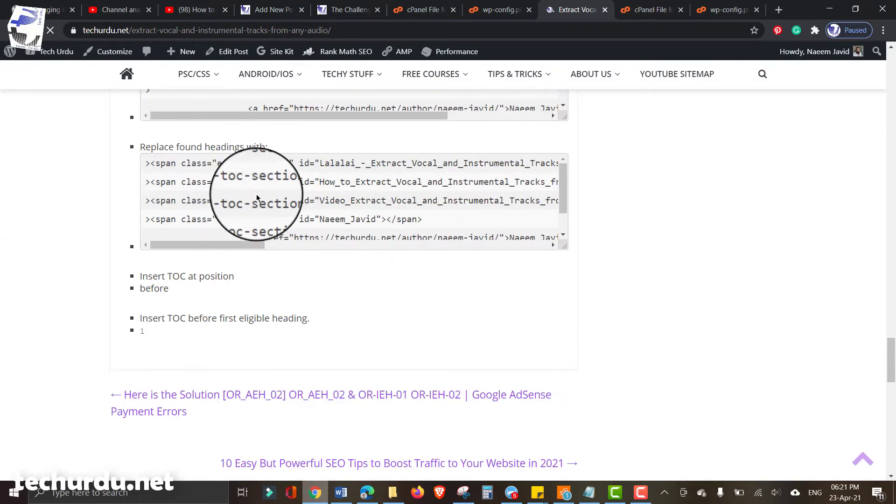
pyautogui.scroll(9, 256, 194)
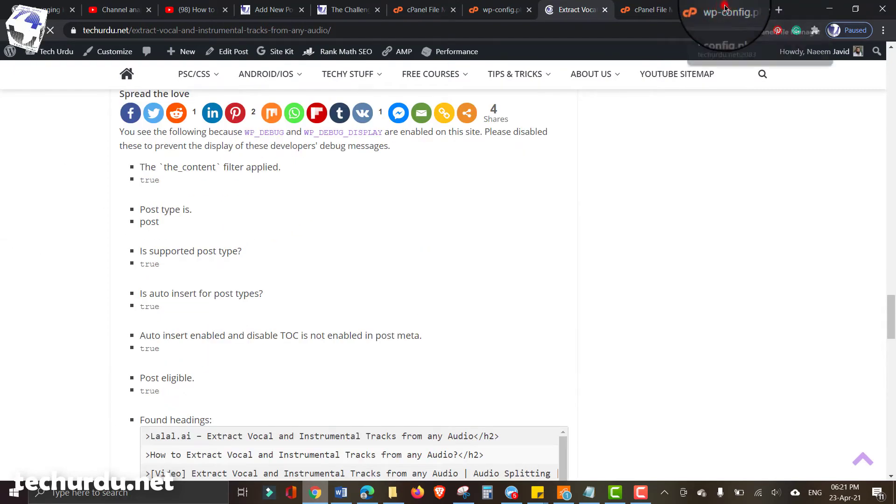
# - Set the WP_DEBUG constant on line 74 of wp-config.php to False, save the file and return to the vocal tracks post
pyautogui.click(725, 8)
pyautogui.doubleClick(118, 395)
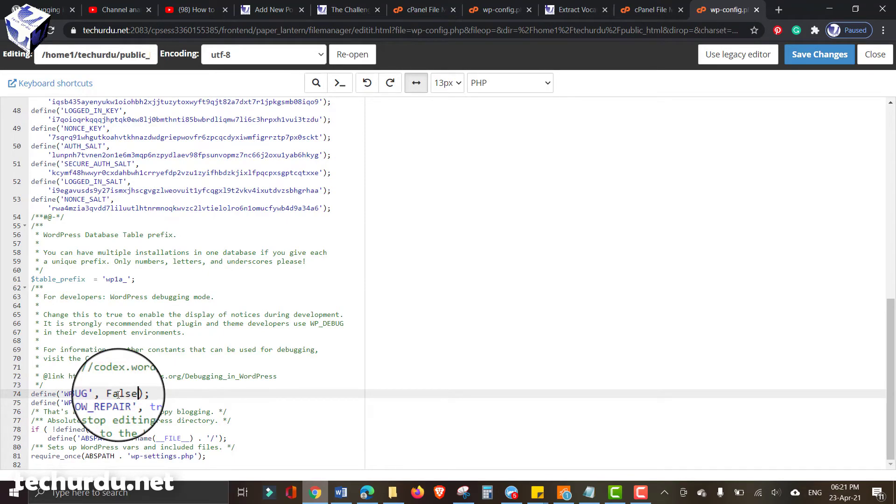
pyautogui.click(840, 55)
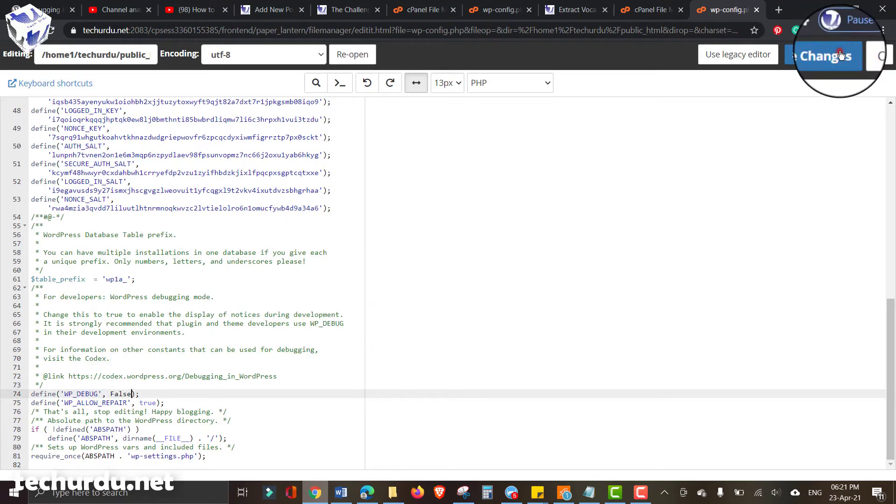
pyautogui.click(451, 228)
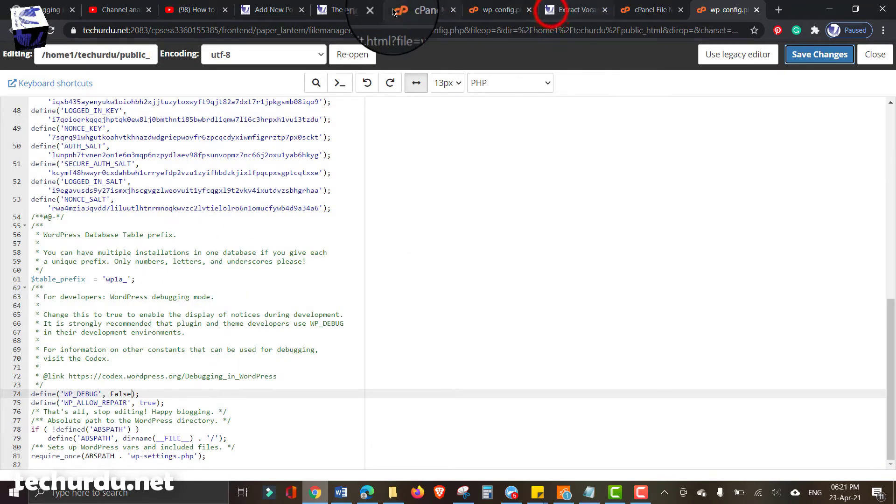
pyautogui.click(551, 14)
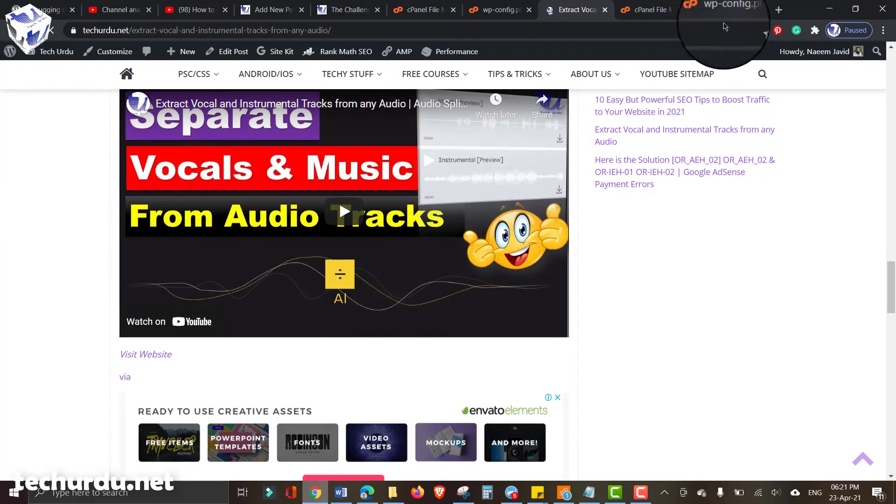
# - Set WP_DEBUG and WP_ALLOW_REPAIR to True in wp-config.php, save the changes and reload the vocal and instrumental tracks post
pyautogui.moveTo(725, 27)
pyautogui.mouseDown()
pyautogui.moveTo(705, 10)
pyautogui.moveTo(726, 9)
pyautogui.mouseUp()
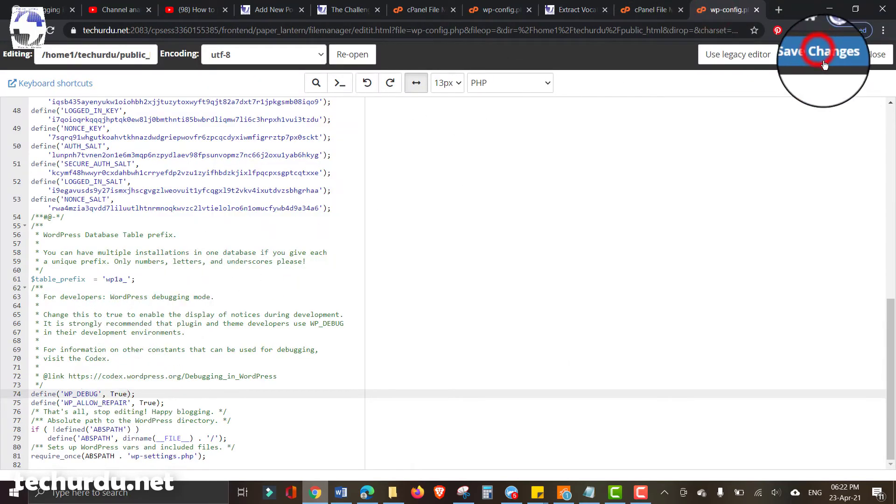
pyautogui.click(820, 55)
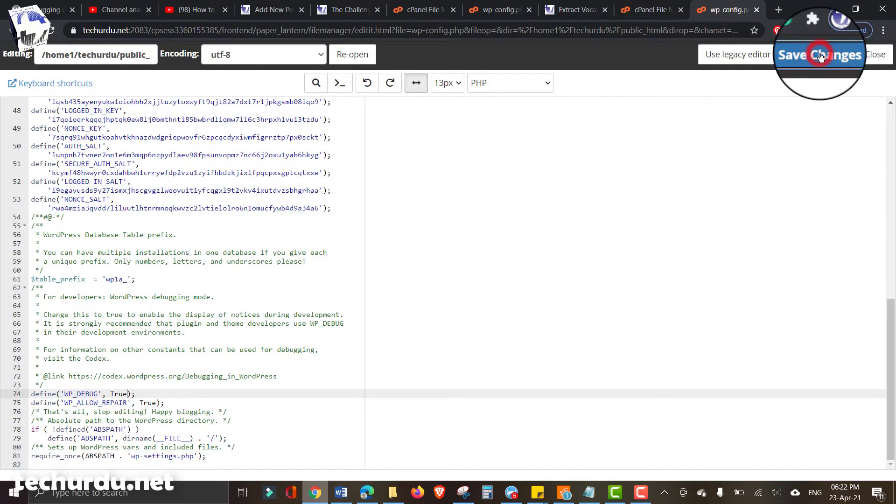
pyautogui.click(575, 9)
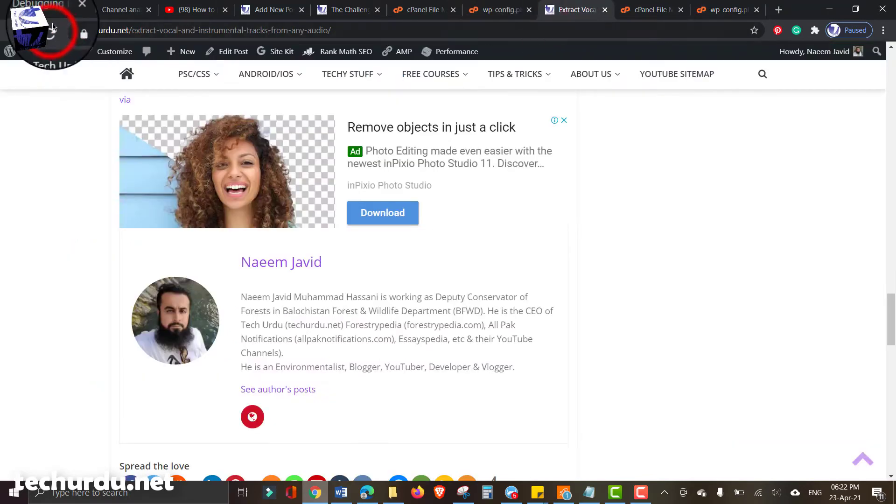
pyautogui.click(51, 30)
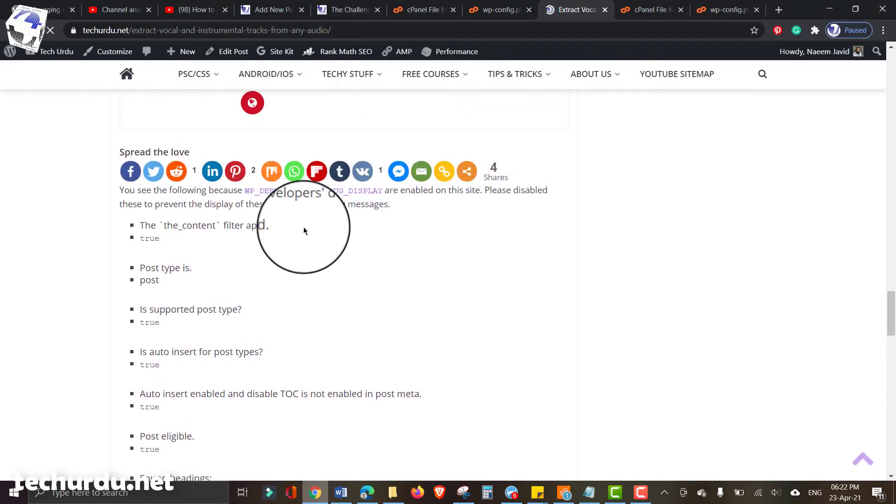
# - Read through the post's debug messages for clues to the plugin behind them, noting the TOC and heading entries
pyautogui.scroll(-3, 71, 245)
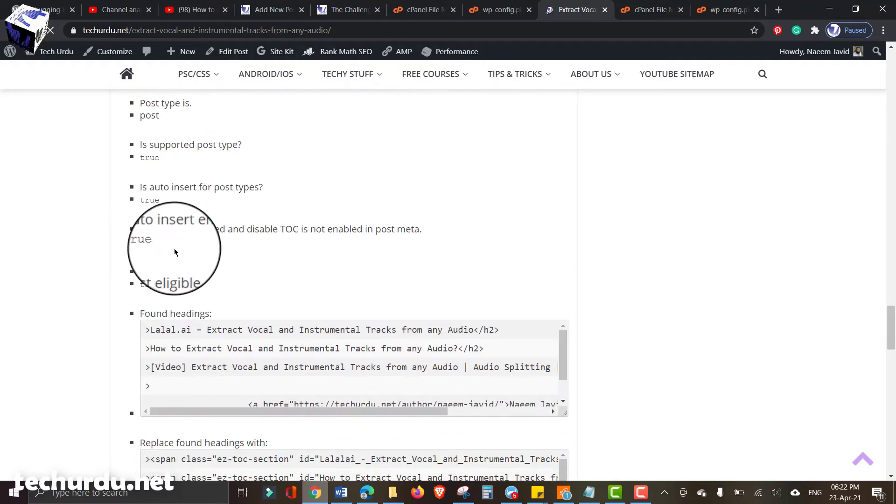
pyautogui.click(280, 230)
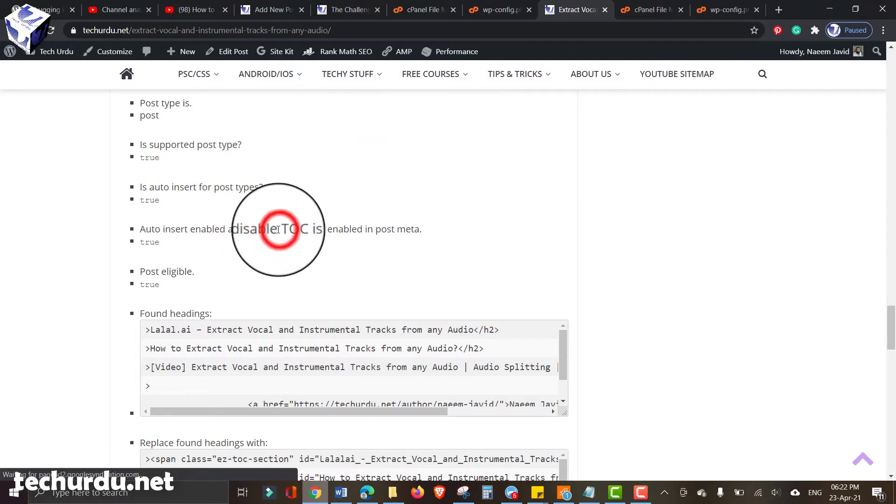
pyautogui.moveTo(279, 229); pyautogui.dragTo(298, 229)
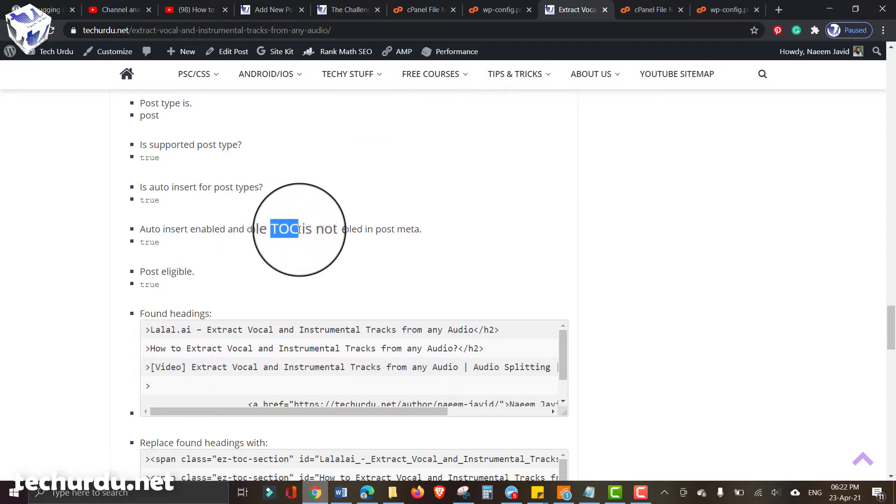
pyautogui.scroll(-3, 89, 270)
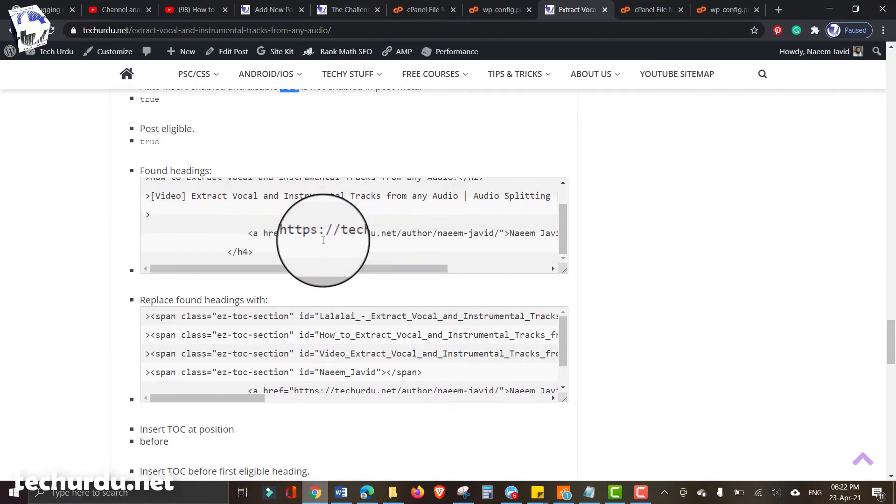
pyautogui.scroll(-8, 315, 382)
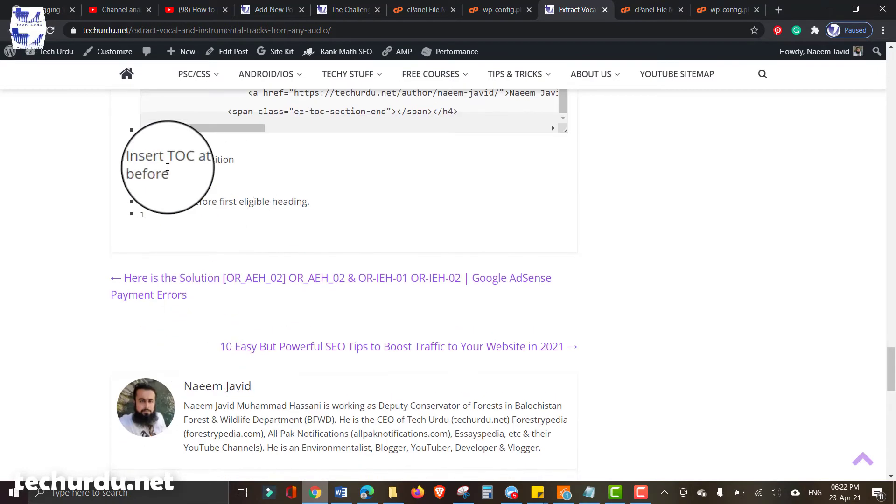
pyautogui.press('F5')
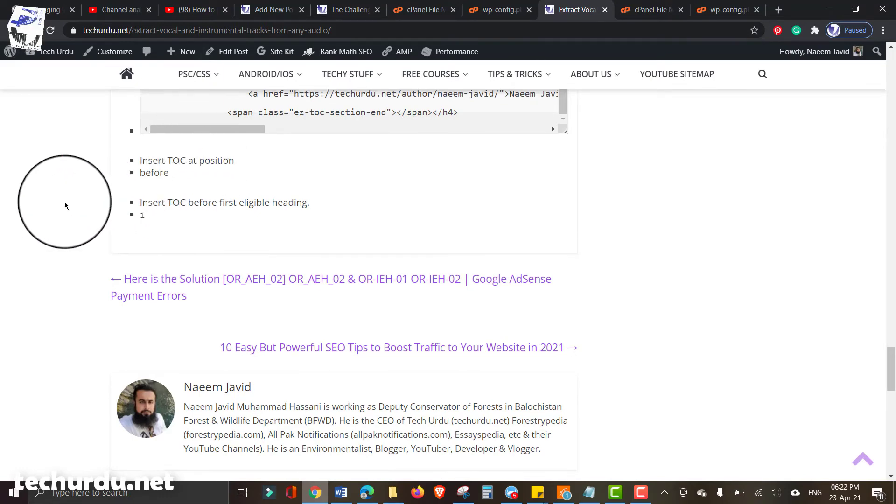
pyautogui.scroll(-8, 64, 202)
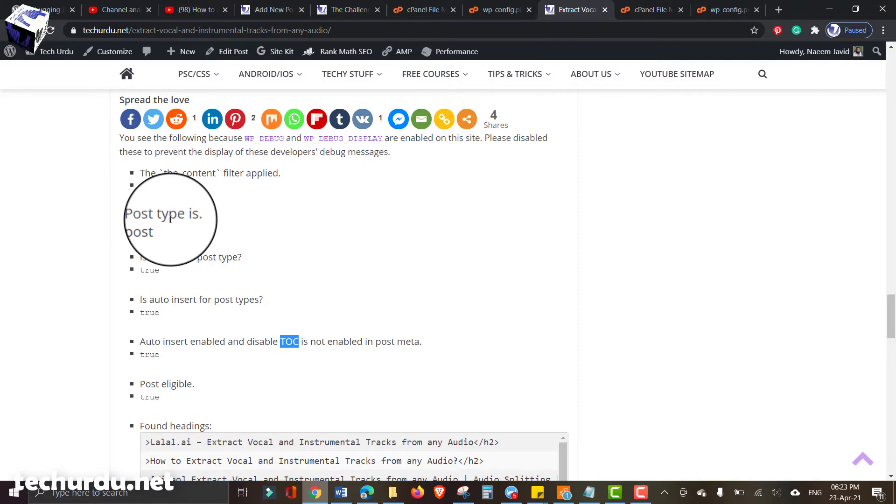
pyautogui.click(224, 246)
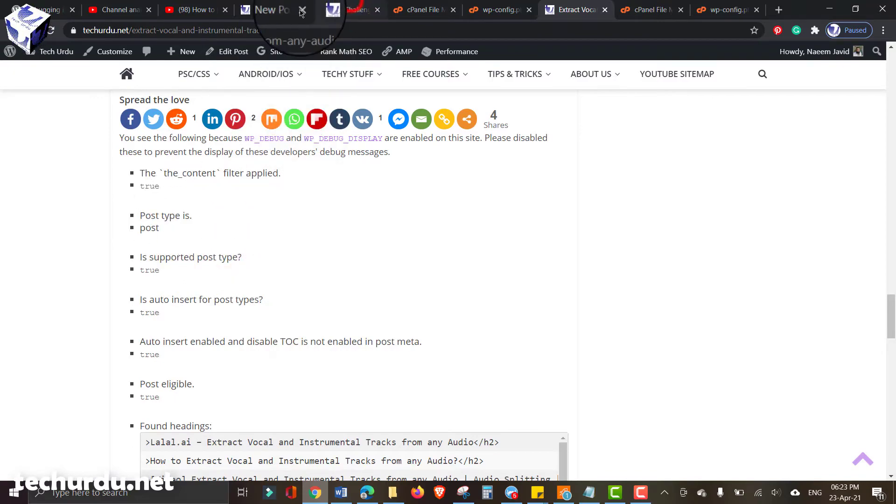
# - From the urbanization post, go to the site's WordPress dashboard and open the list of installed plugins
pyautogui.click(348, 10)
pyautogui.scroll(10, 29, 243)
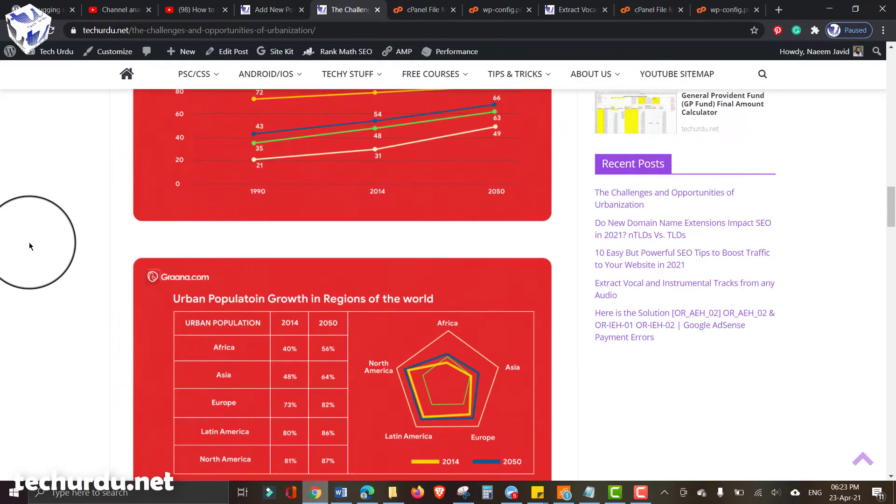
pyautogui.scroll(10, 29, 243)
pyautogui.moveTo(52, 52)
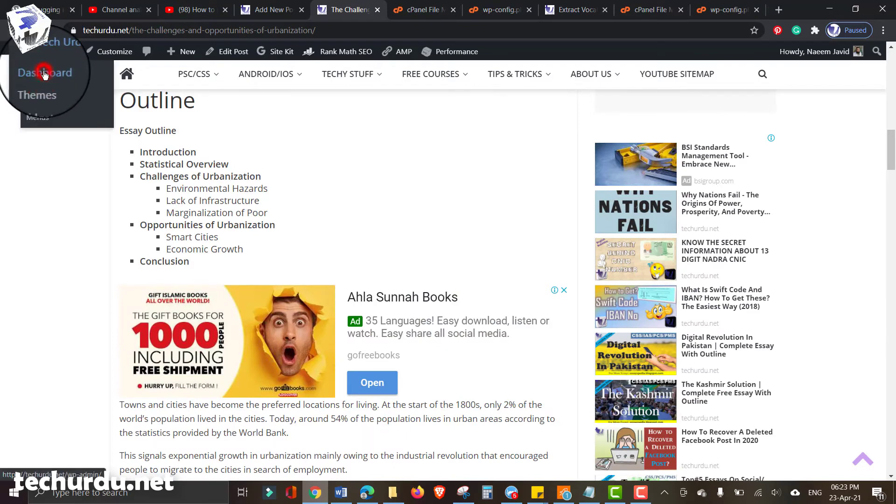
pyautogui.click(44, 74)
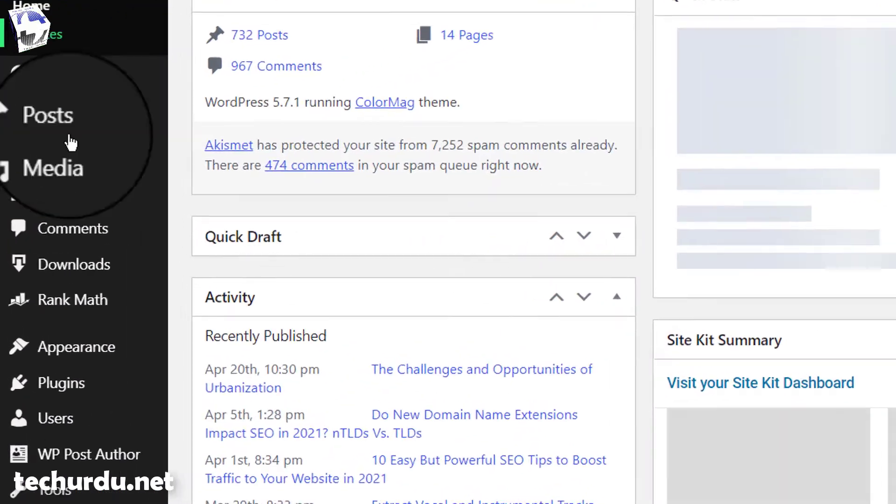
pyautogui.moveTo(32, 275)
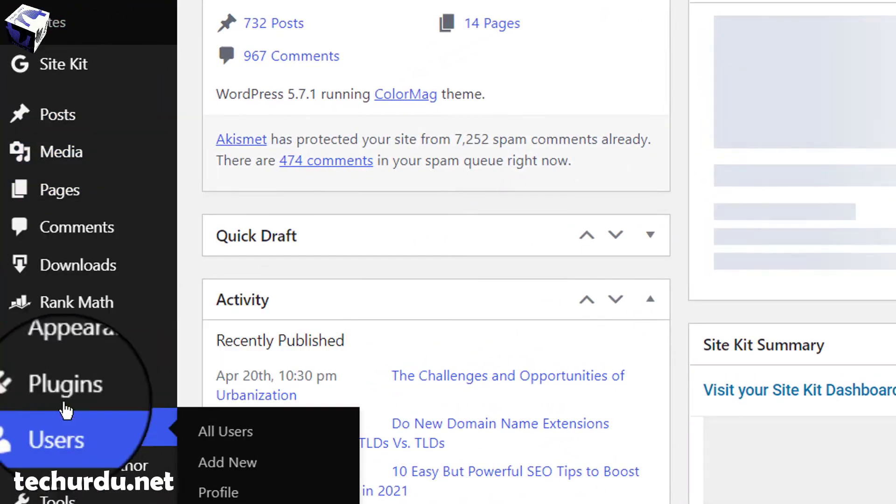
pyautogui.click(231, 399)
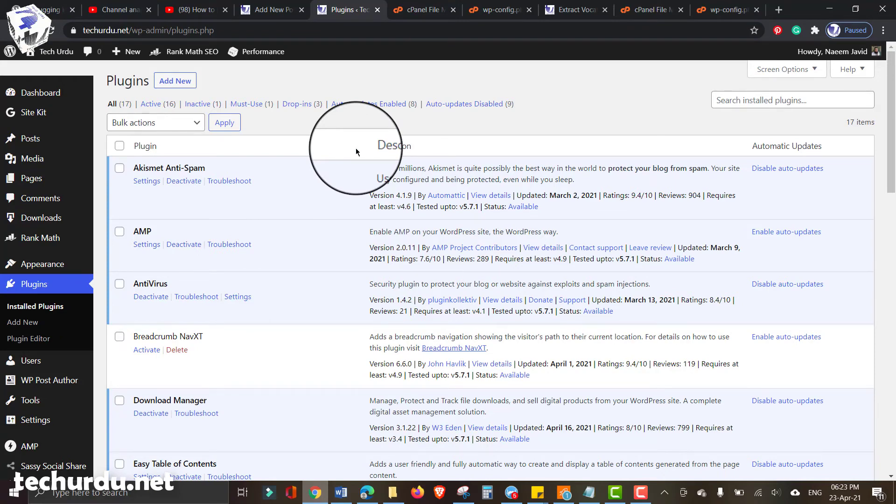
# - Find the Easy Table of Contents plugin in the installed plugins list and start troubleshooting it
pyautogui.scroll(-2, 346, 173)
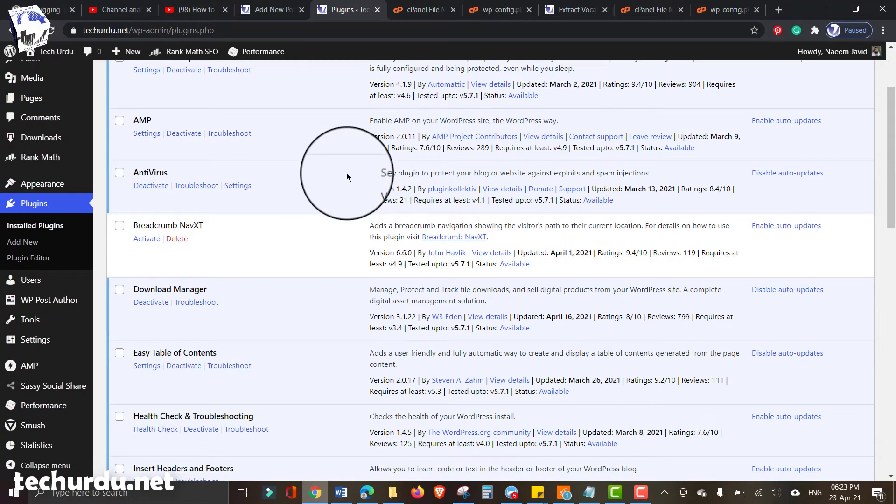
pyautogui.scroll(-1, 347, 176)
pyautogui.scroll(-1, 347, 177)
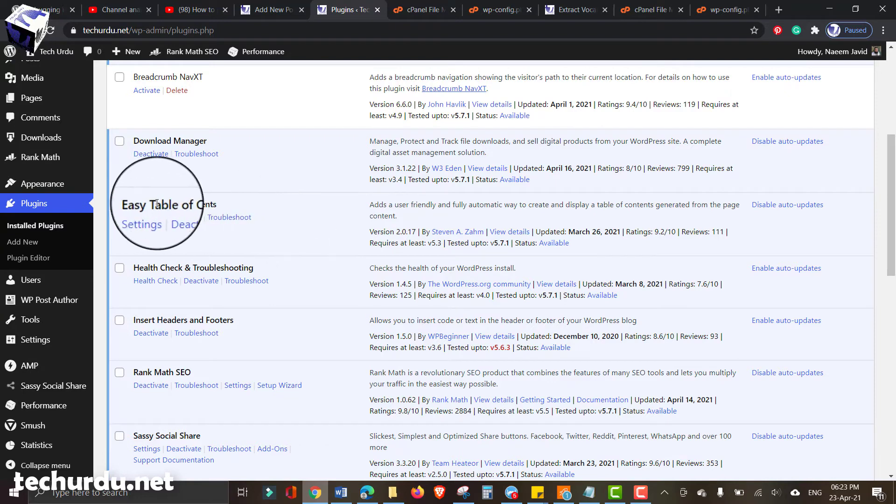
pyautogui.click(234, 223)
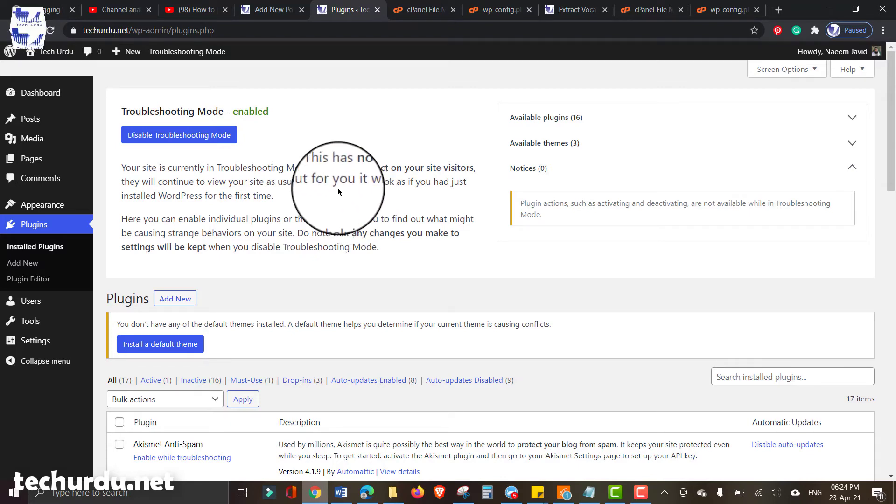
# - Review the Troubleshooting Mode notice, the plugins' enable and disable options, and the Troubleshooting Mode choices for plugins and themes
pyautogui.scroll(-7, 338, 188)
pyautogui.scroll(-8, 338, 188)
pyautogui.scroll(8, 338, 188)
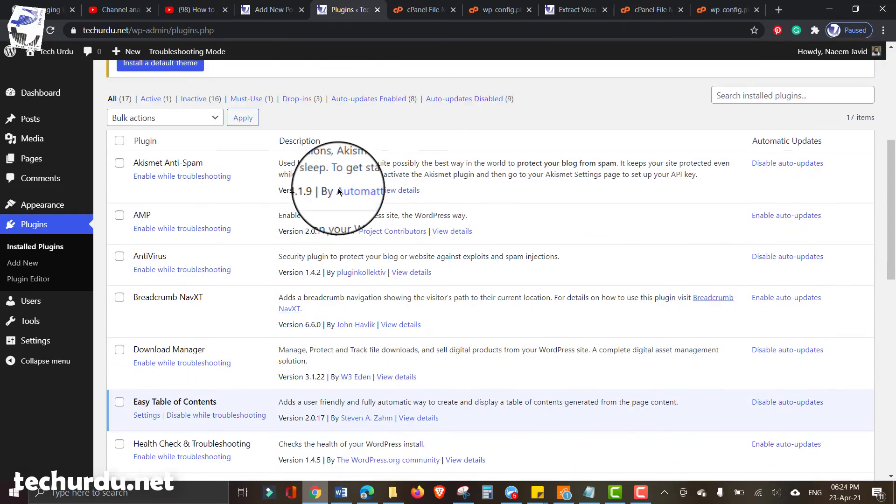
pyautogui.scroll(-3, 339, 191)
pyautogui.scroll(9, 355, 182)
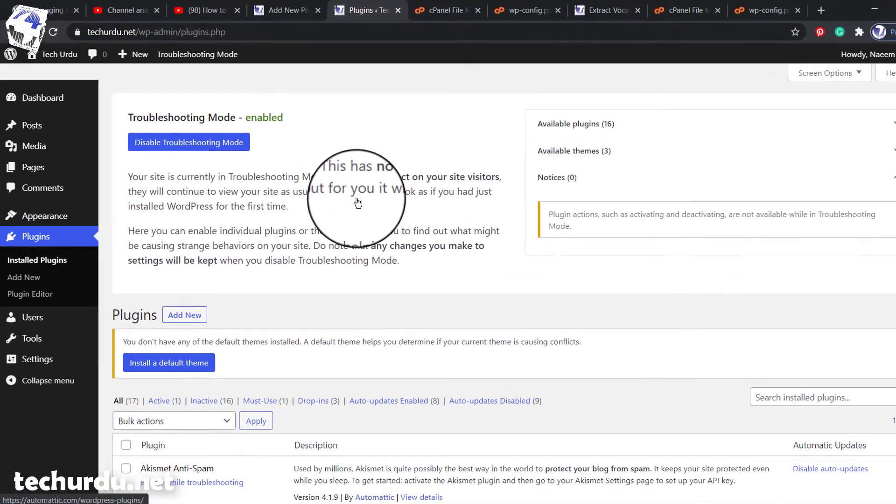
pyautogui.scroll(-7, 367, 235)
pyautogui.scroll(7, 377, 243)
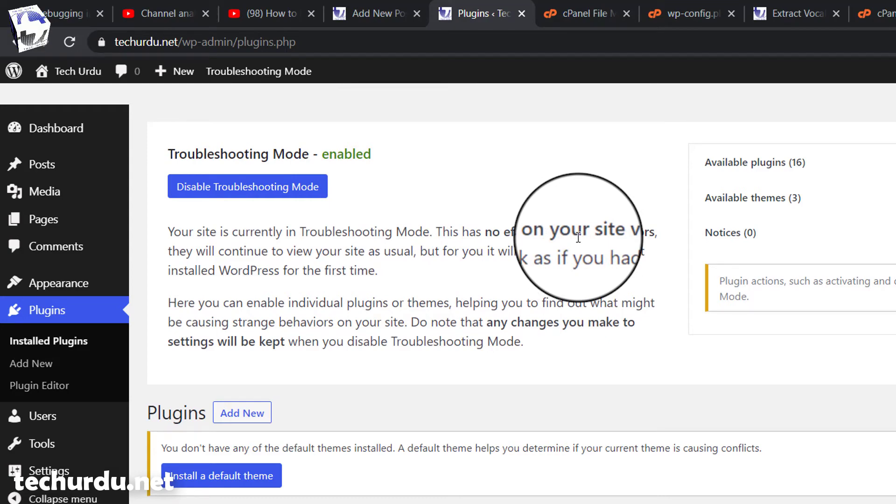
pyautogui.moveTo(205, 71)
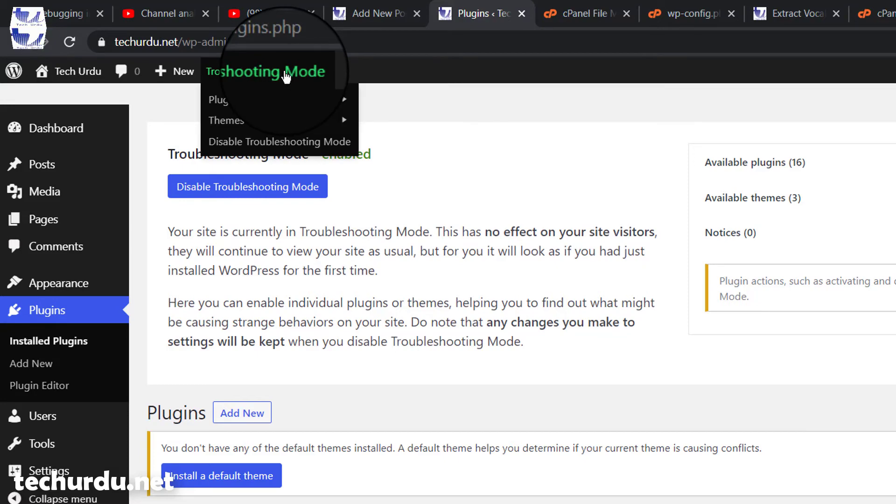
pyautogui.moveTo(269, 122)
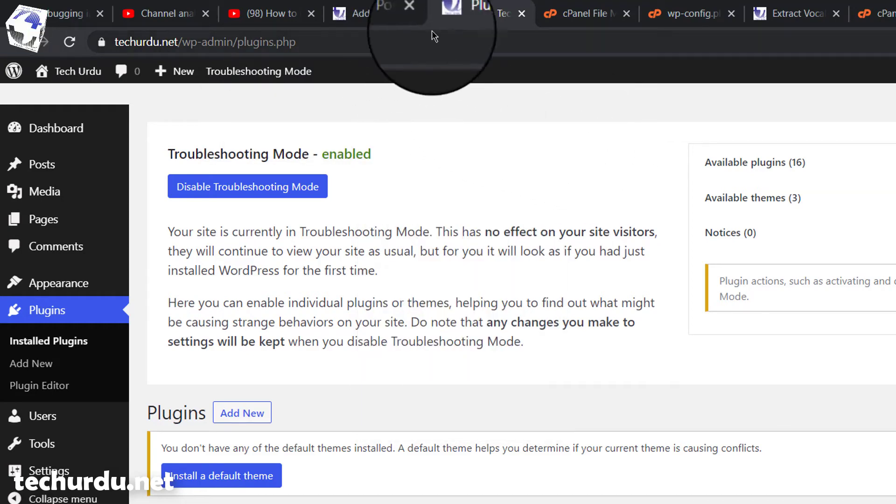
# - Open the Tech Urdu site's front page in a new tab and browse its featured posts
pyautogui.moveTo(74, 70)
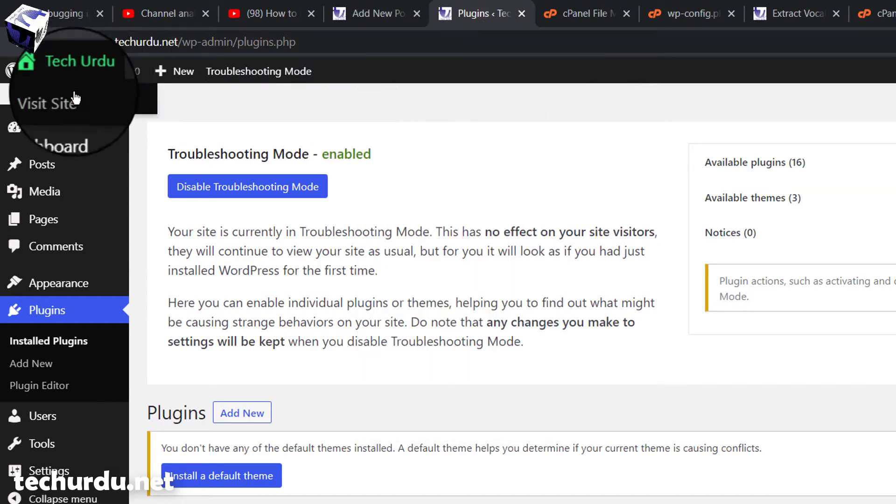
pyautogui.rightClick(75, 99)
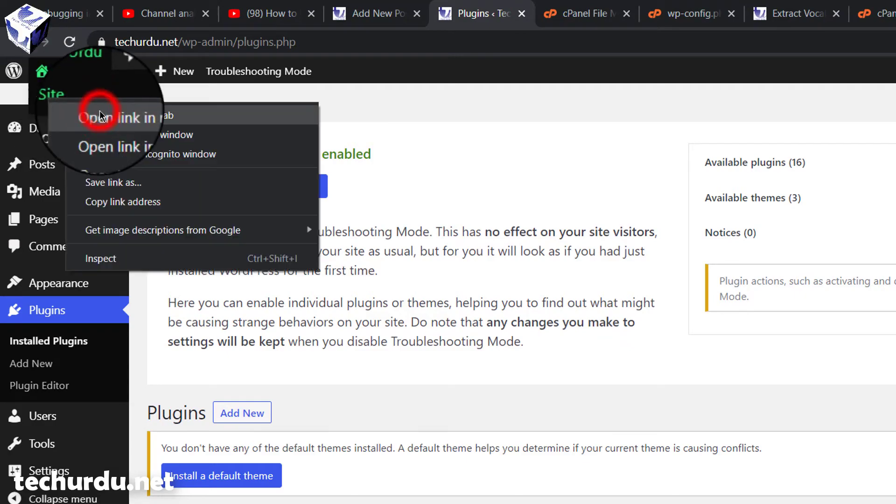
pyautogui.click(99, 116)
pyautogui.click(525, 19)
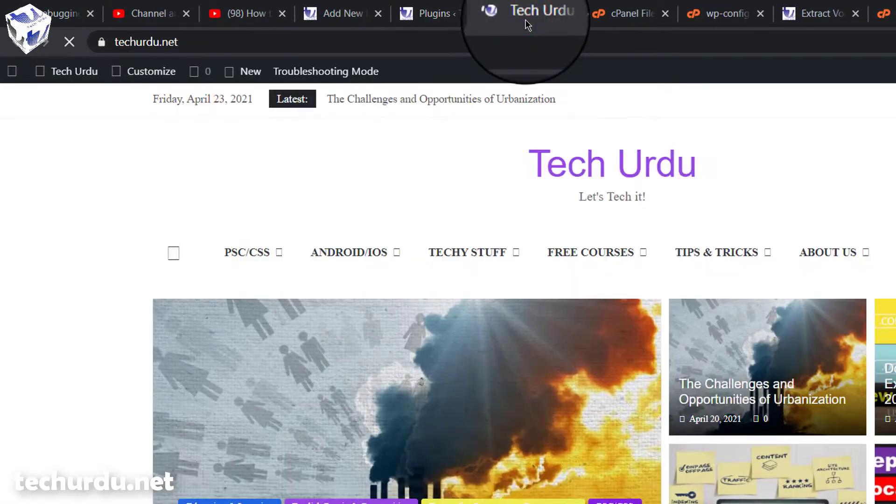
pyautogui.scroll(-8, 260, 356)
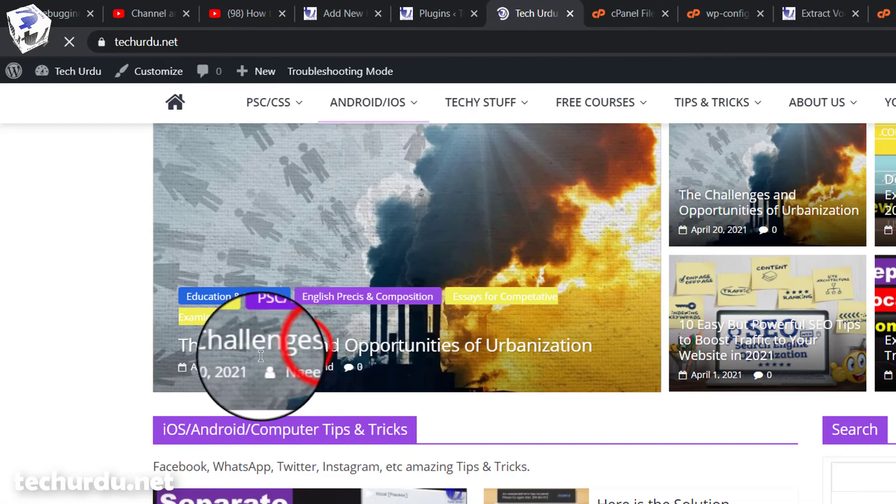
# - Open the featured urbanization post from the front page and examine the debug messages below its content
pyautogui.click(300, 351)
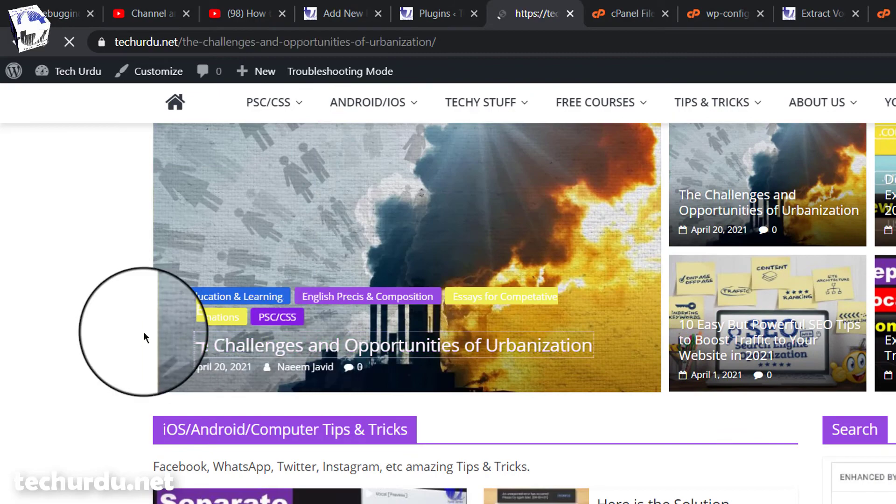
pyautogui.scroll(-10, 144, 331)
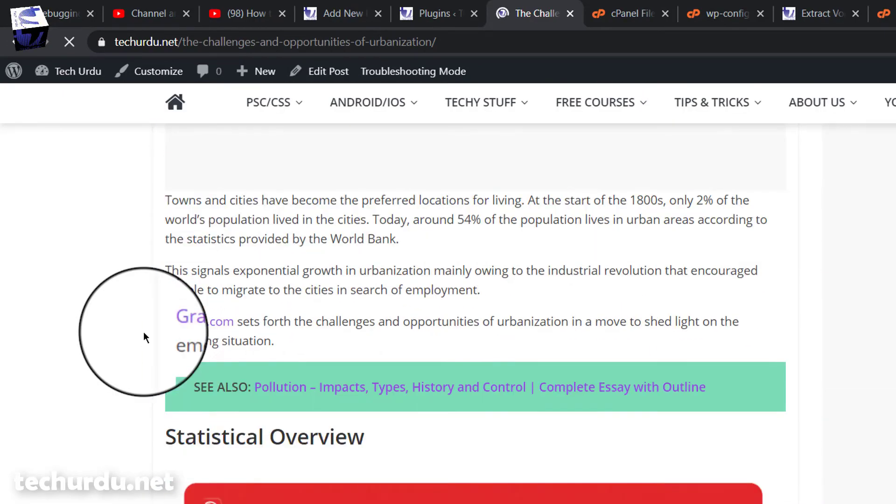
pyautogui.scroll(-20, 144, 331)
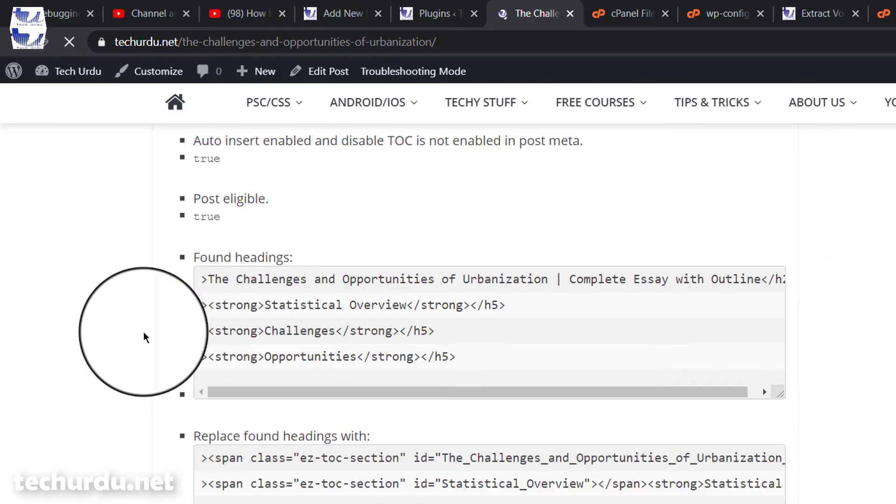
pyautogui.scroll(5, 342, 256)
pyautogui.scroll(-5, 310, 430)
# - On the installed plugins page, disable Easy Table of Contents through the Troubleshooting Mode plugin options
pyautogui.click(438, 13)
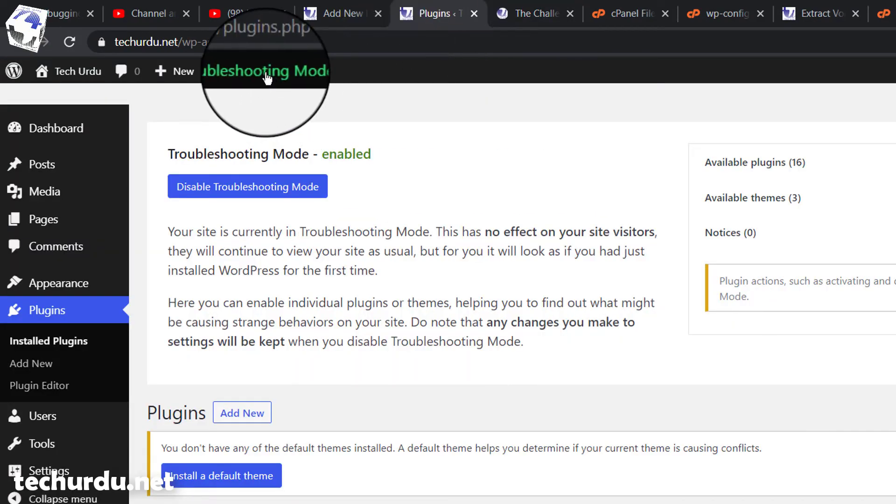
pyautogui.moveTo(267, 78)
pyautogui.moveTo(225, 100)
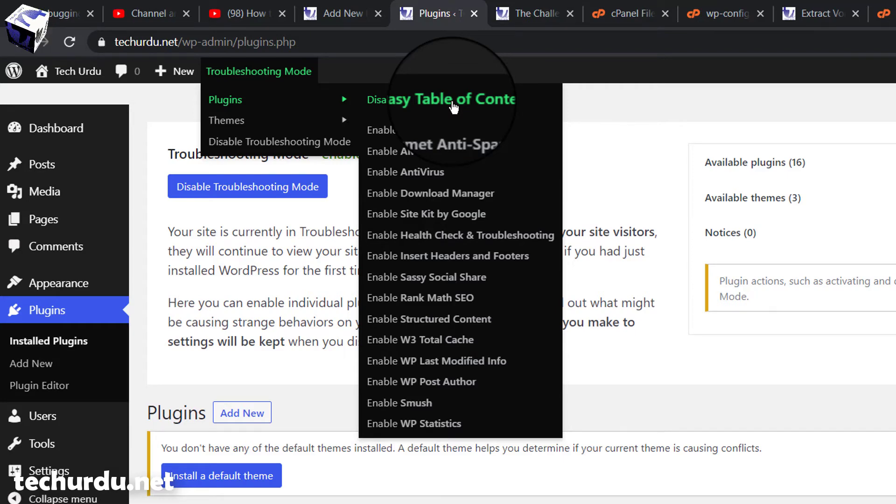
pyautogui.click(417, 109)
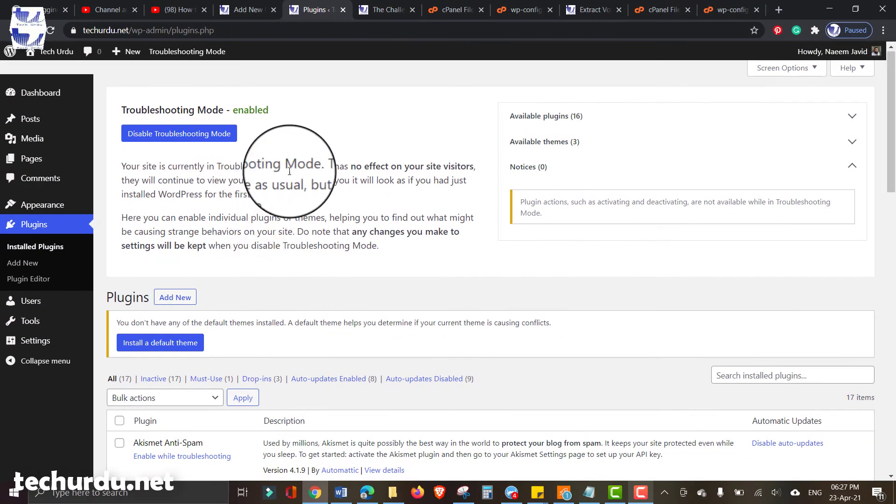
# - Return to the urbanization post and check it from the comment area up to the header for debug messages
pyautogui.click(378, 9)
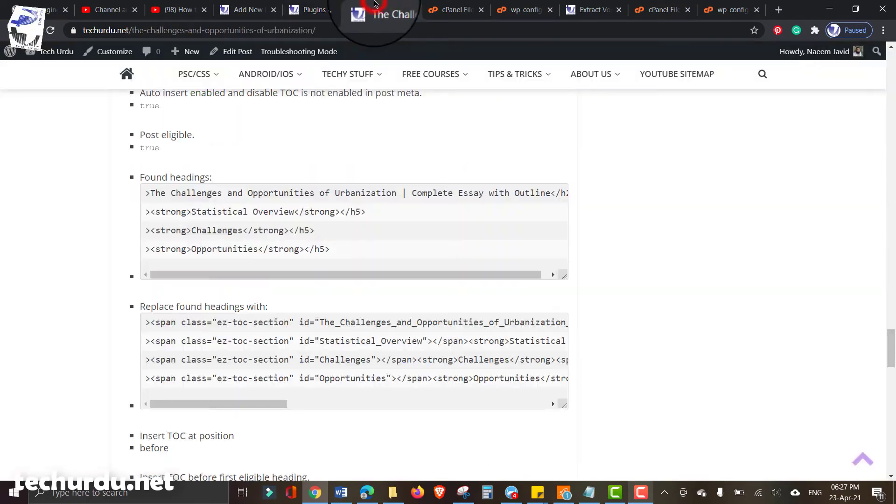
pyautogui.scroll(15, 98, 95)
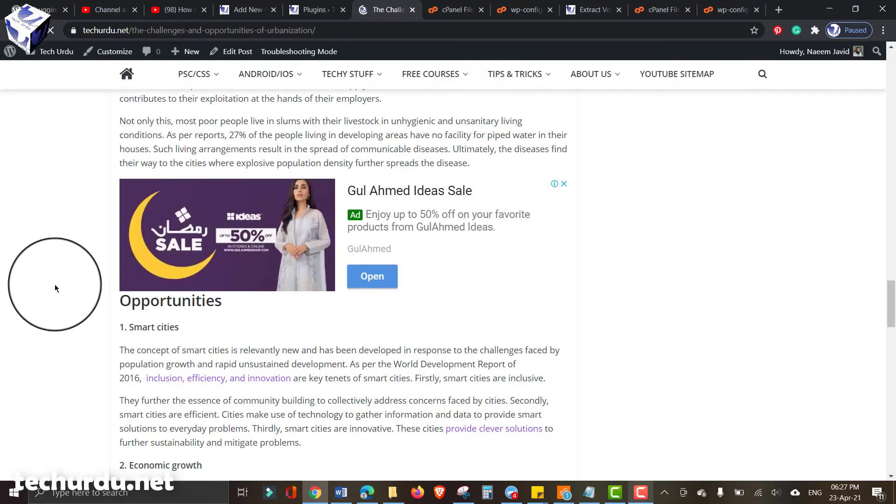
pyautogui.scroll(-15, 66, 323)
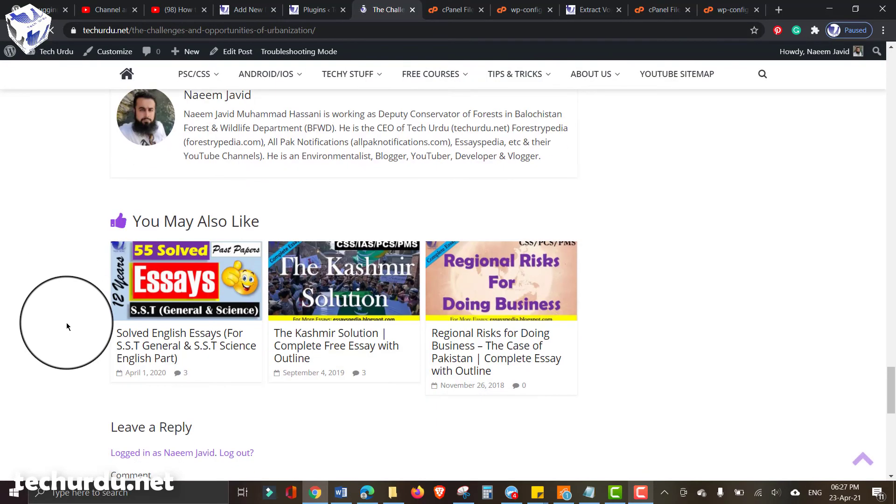
pyautogui.scroll(-8, 66, 323)
pyautogui.scroll(14, 66, 323)
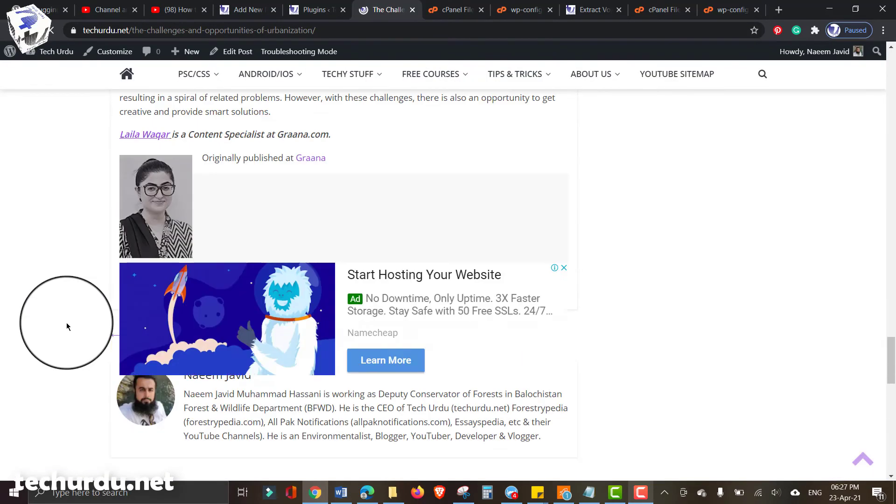
pyautogui.scroll(18, 66, 323)
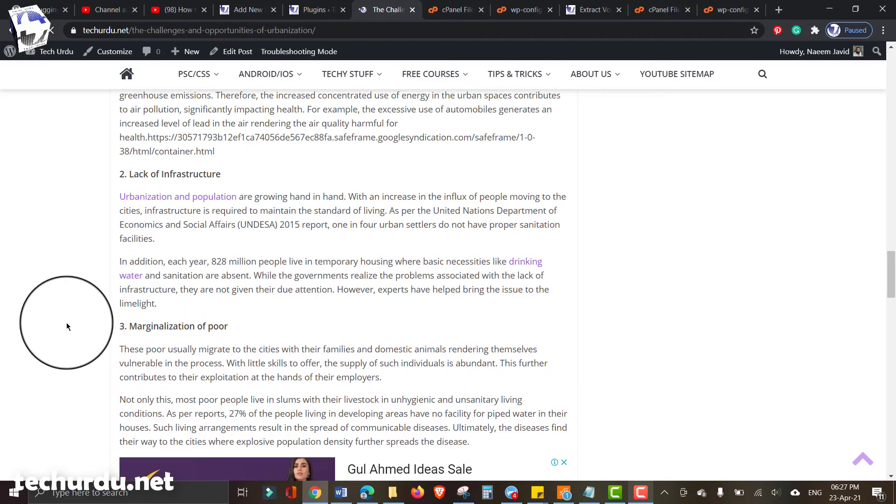
pyautogui.scroll(12, 66, 323)
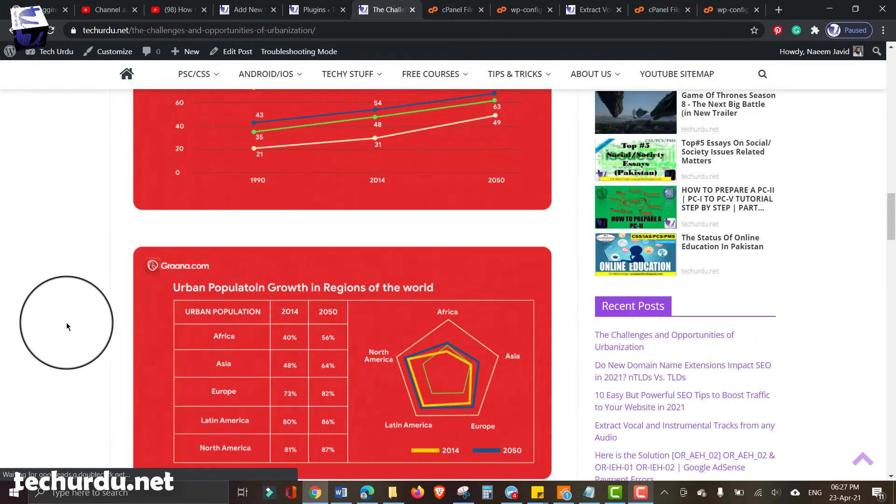
pyautogui.scroll(-2, 66, 323)
pyautogui.scroll(15, 66, 323)
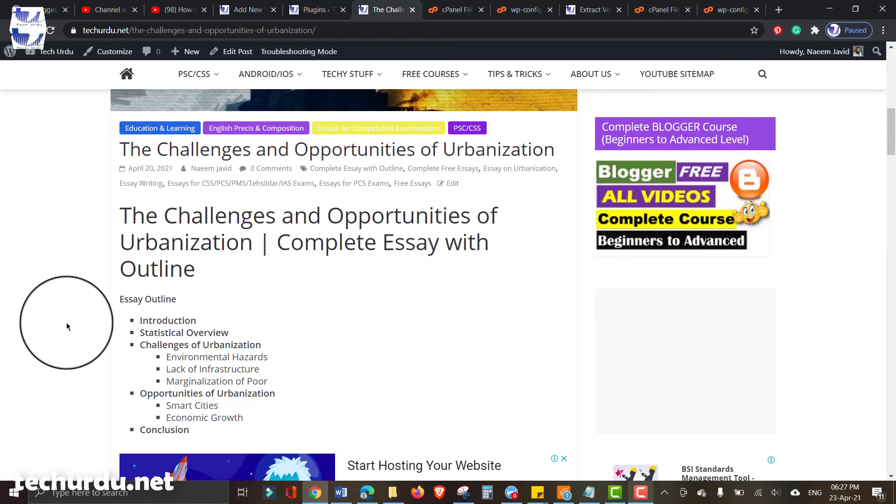
pyautogui.scroll(-3, 66, 323)
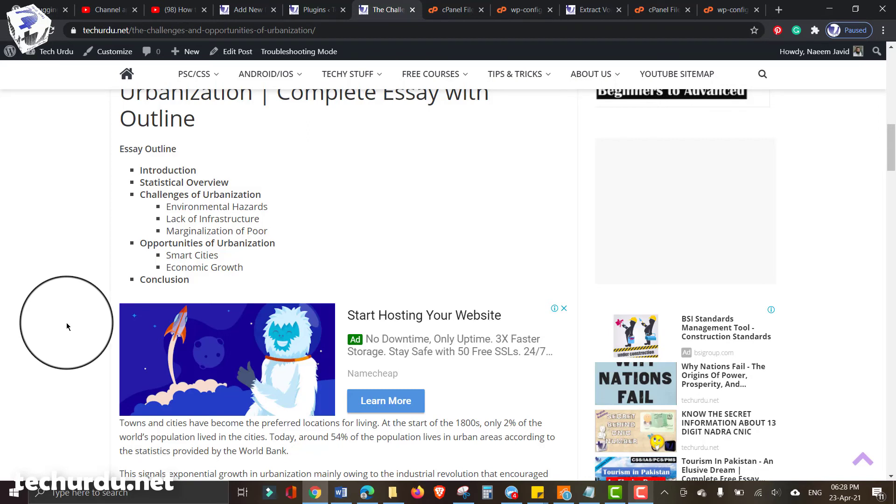
pyautogui.scroll(4, 66, 323)
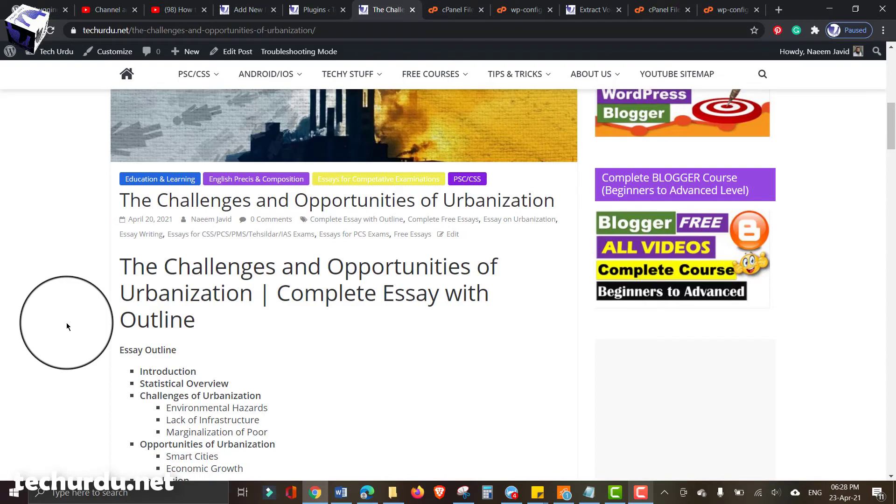
pyautogui.scroll(10, 79, 289)
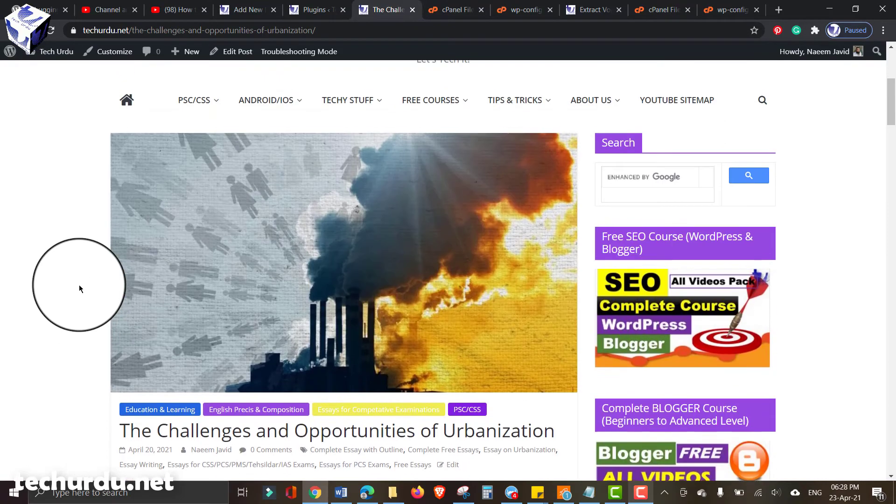
pyautogui.scroll(1, 79, 288)
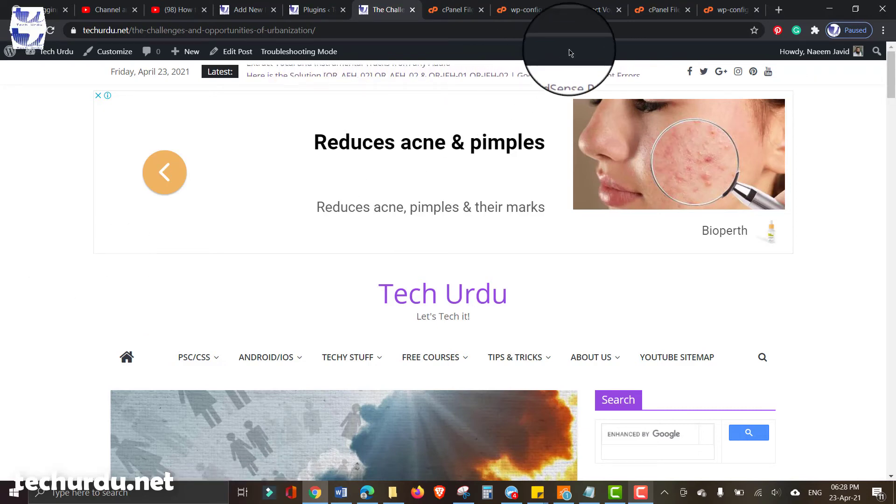
# - Look at the WP_DEBUG line in the open wp-config.php file and review the urbanization post's outline and Statistical Overview
pyautogui.click(659, 5)
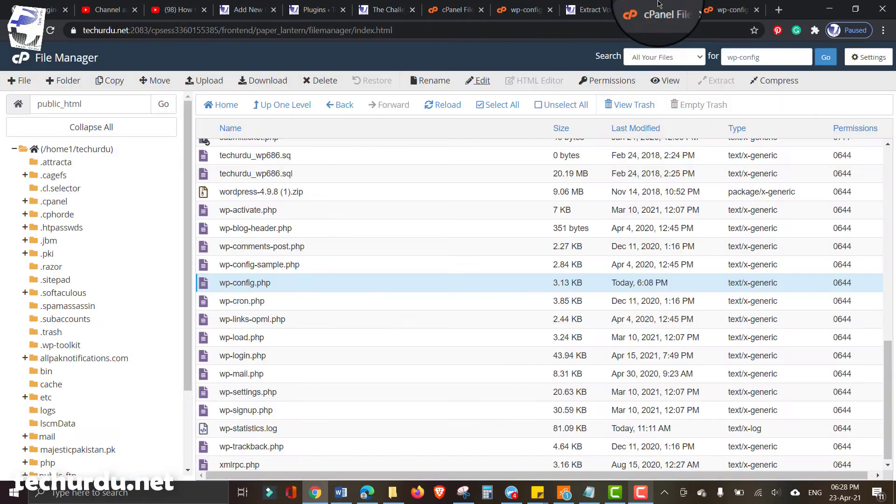
pyautogui.click(732, 10)
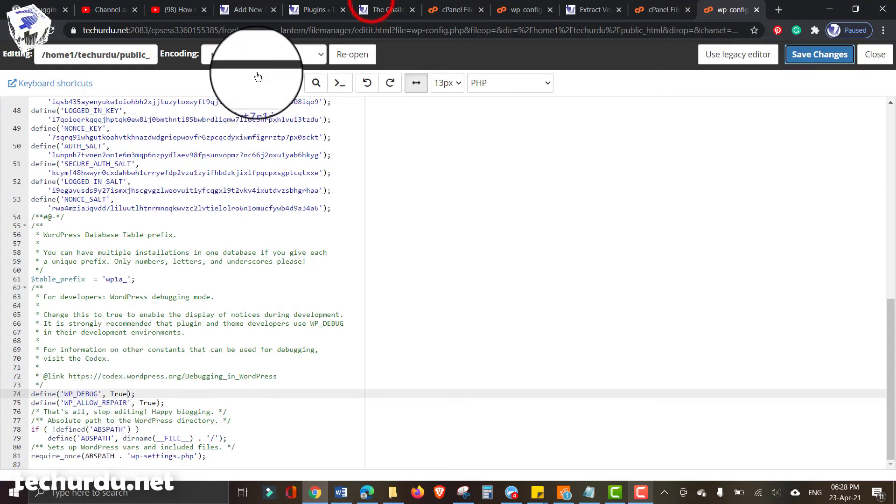
pyautogui.click(374, 9)
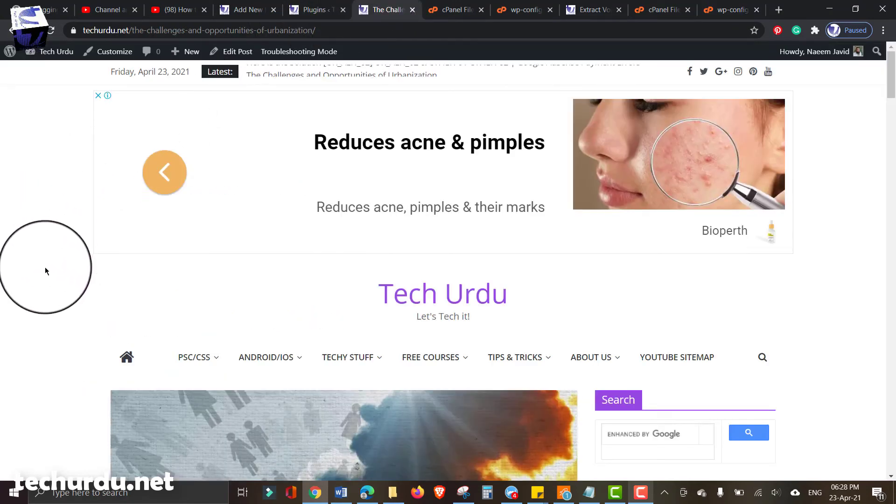
pyautogui.scroll(-10, 45, 267)
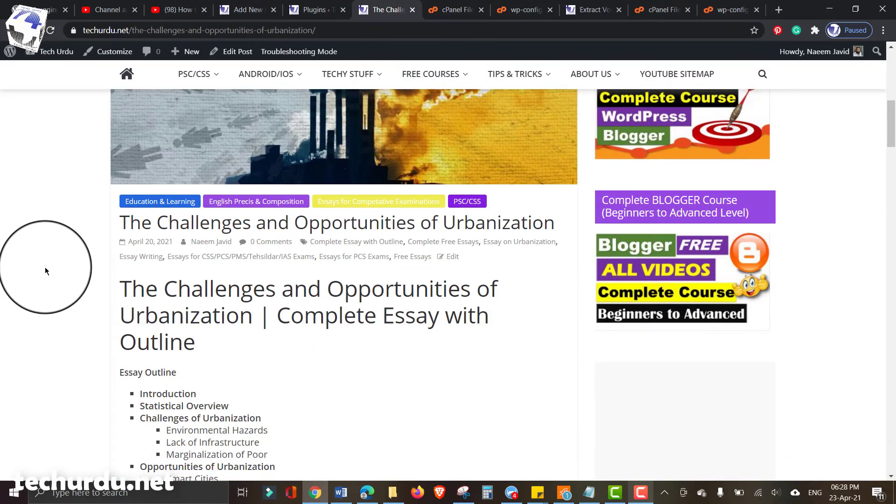
pyautogui.scroll(-1, 45, 267)
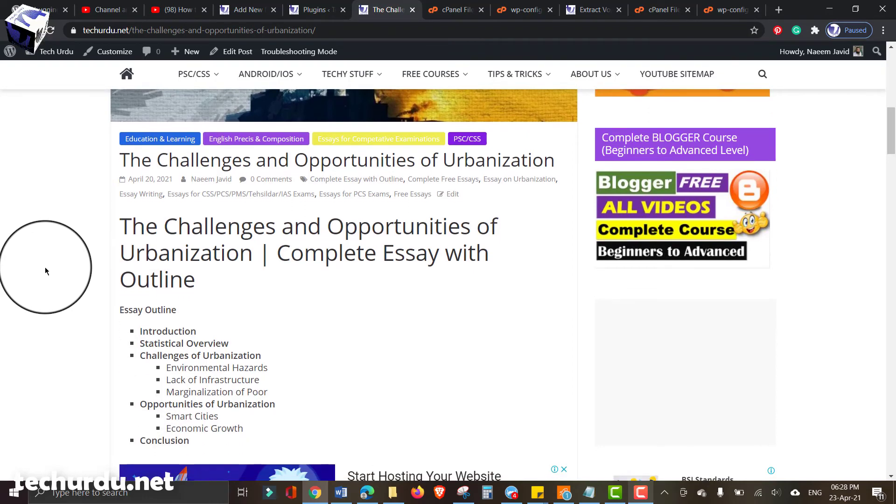
pyautogui.scroll(-1, 45, 267)
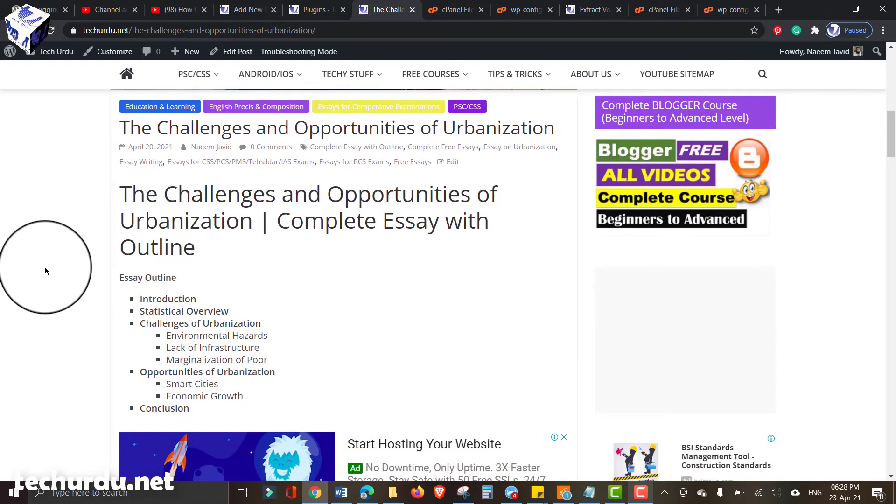
pyautogui.scroll(-2, 45, 269)
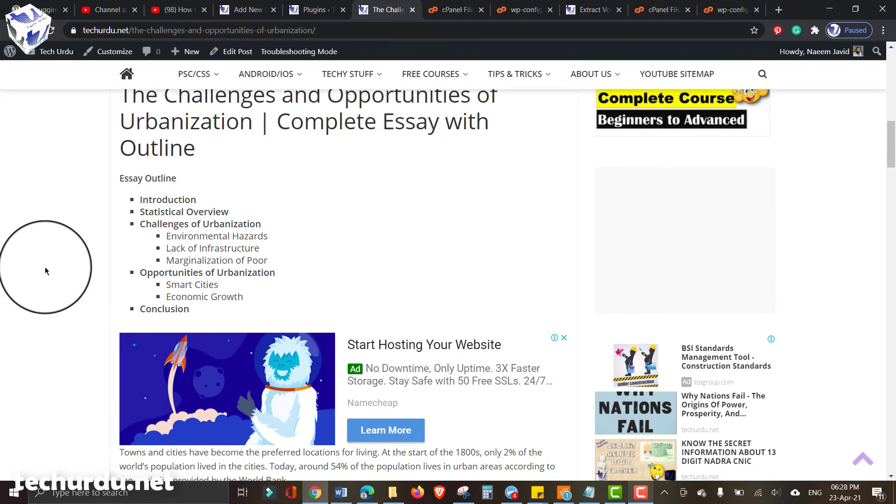
pyautogui.scroll(-2, 45, 267)
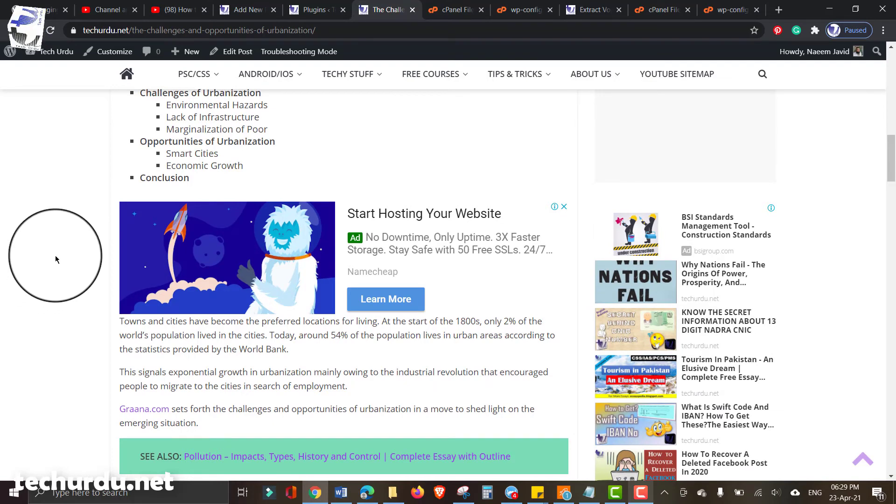
pyautogui.scroll(-5, 55, 260)
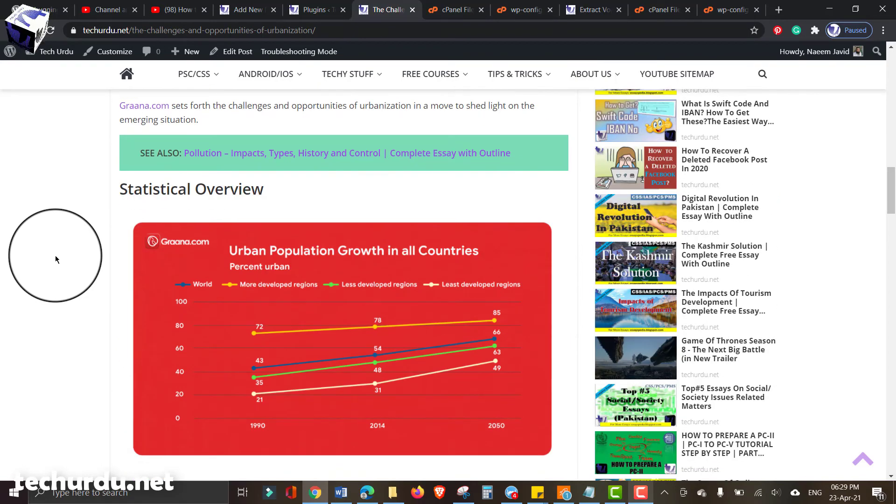
# - Set WP_DEBUG to False in wp-config.php and save the file
pyautogui.click(638, 6)
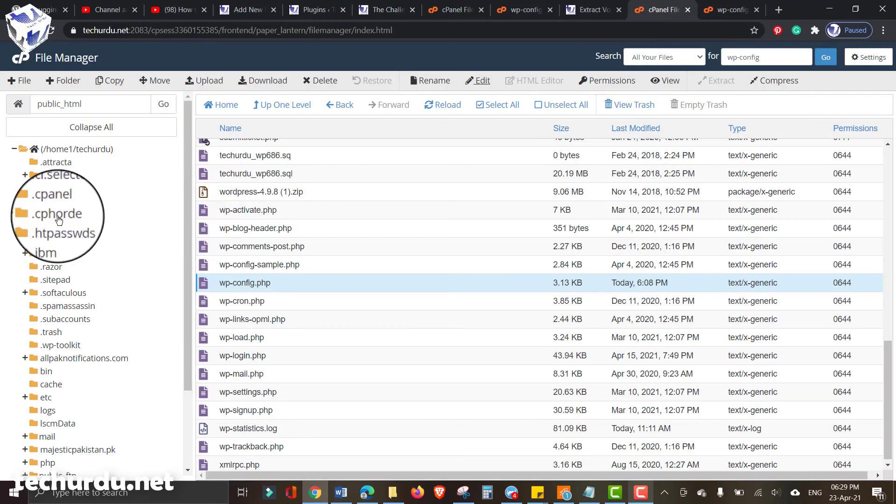
pyautogui.click(728, 14)
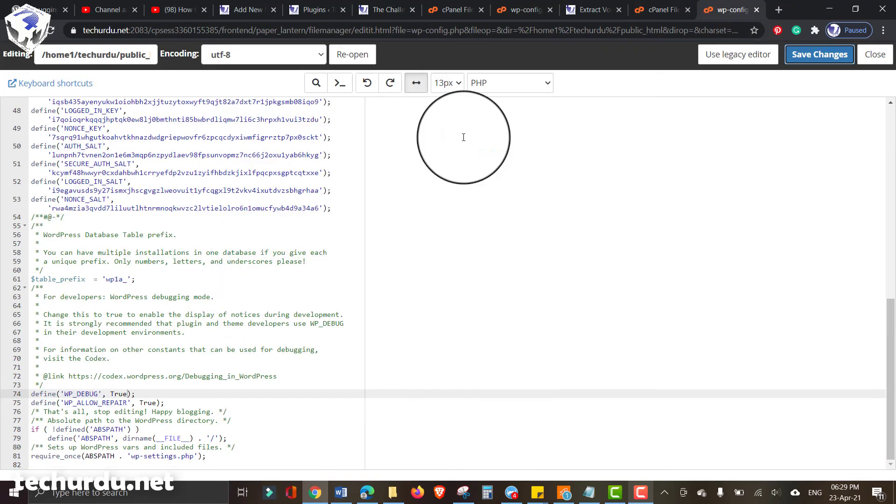
pyautogui.doubleClick(117, 393)
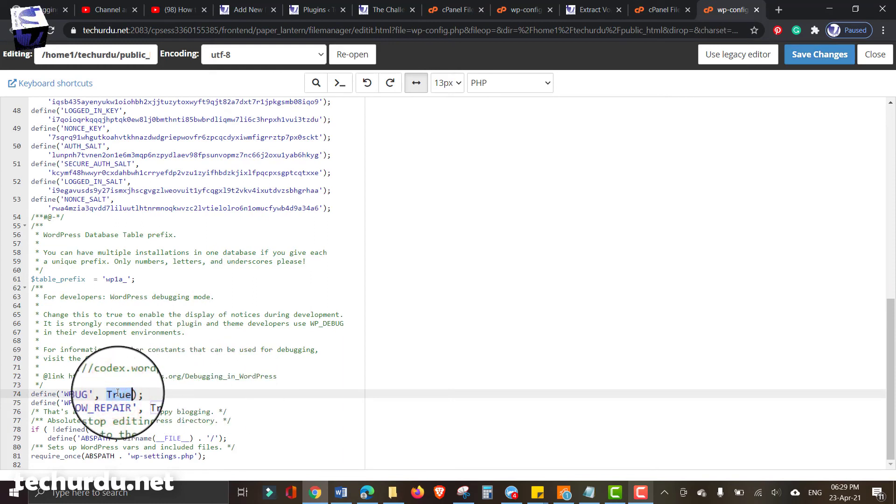
pyautogui.write('False')
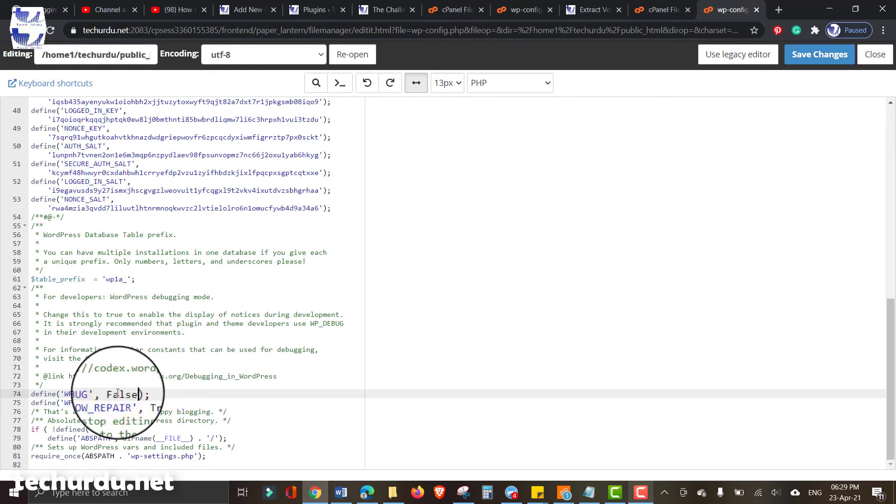
pyautogui.click(803, 55)
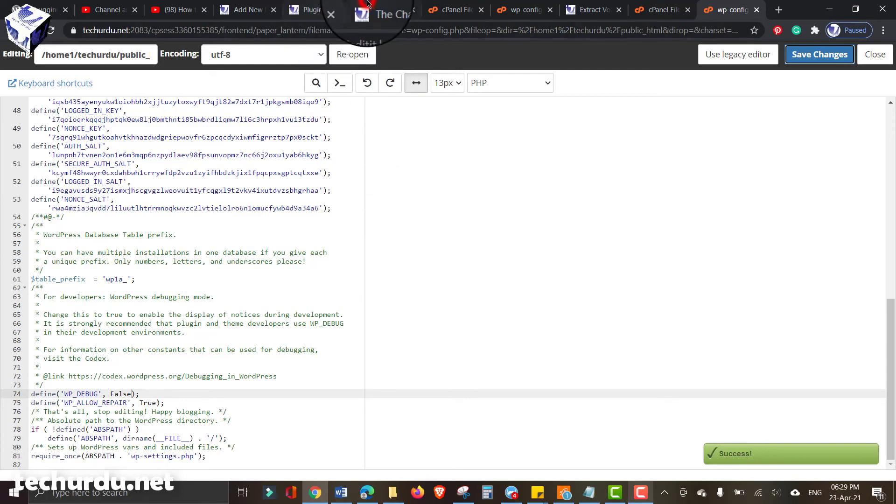
# - Go back to the urbanization post and look over its Challenges section, introduction and essay outline
pyautogui.click(384, 10)
pyautogui.scroll(-15, 79, 224)
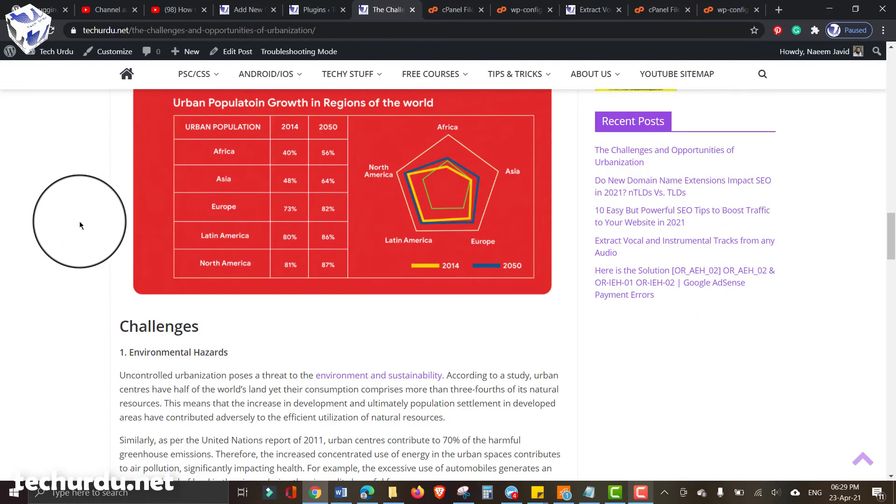
pyautogui.scroll(-5, 80, 225)
pyautogui.scroll(20, 80, 225)
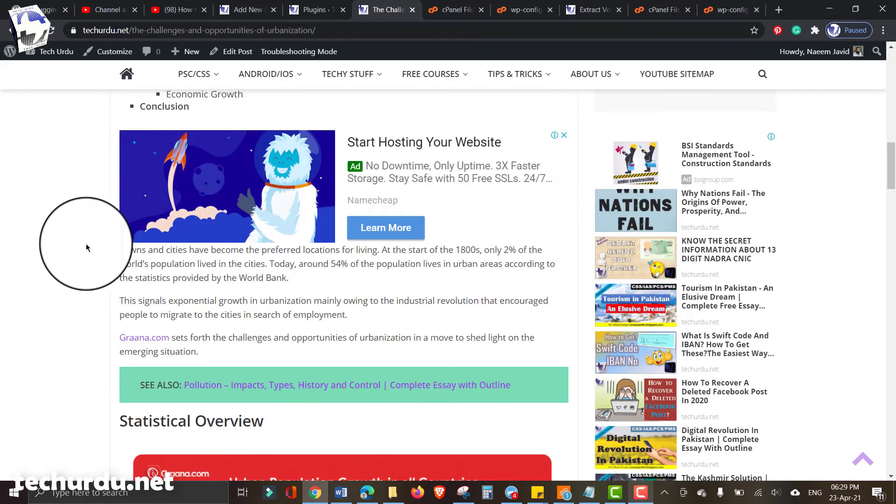
pyautogui.scroll(7, 86, 248)
pyautogui.scroll(8, 86, 247)
pyautogui.scroll(-11, 86, 247)
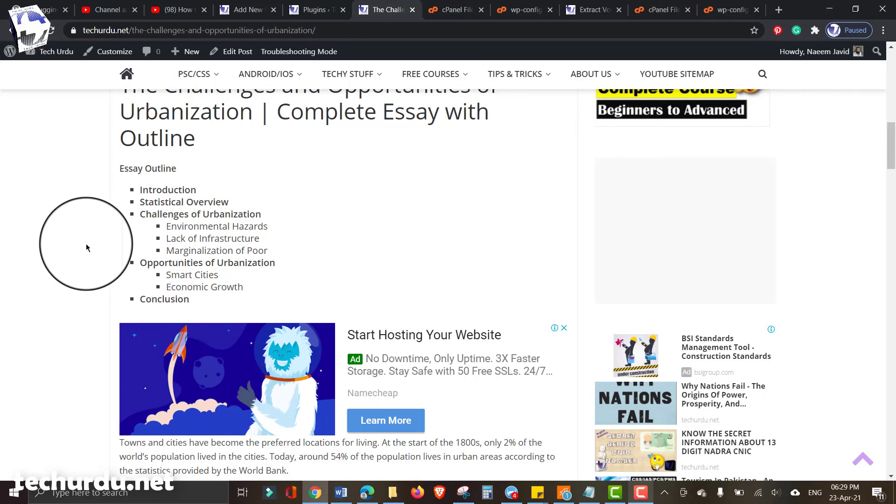
pyautogui.scroll(-4, 86, 243)
pyautogui.scroll(5, 86, 243)
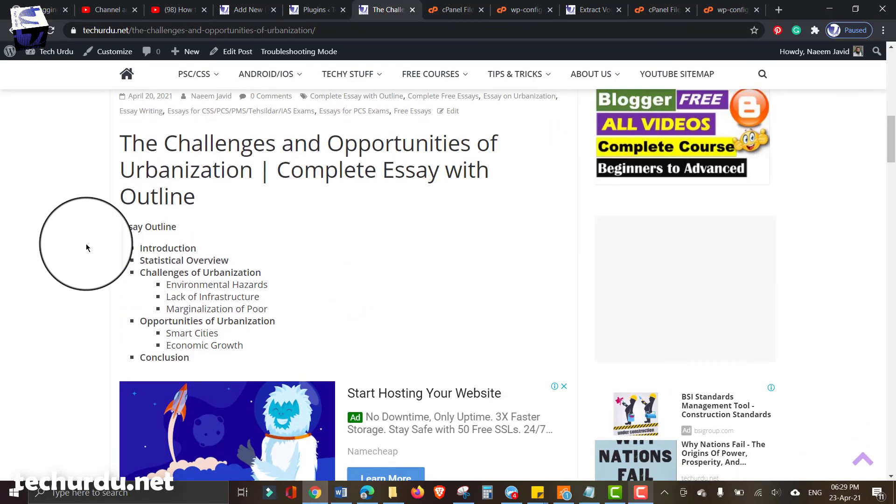
# - Check the urbanization post from its essay outline through the charts and Challenges section to Opportunities for debug messages
pyautogui.scroll(-1, 86, 244)
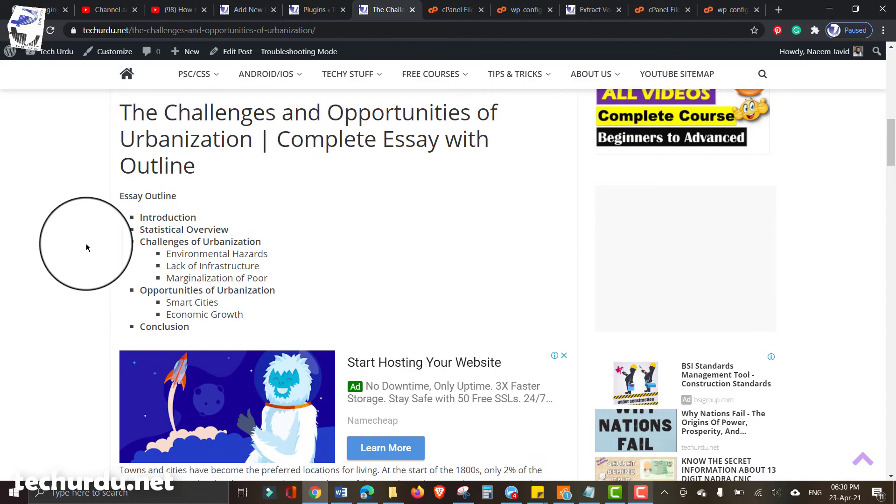
pyautogui.scroll(-1, 86, 244)
pyautogui.scroll(-3, 86, 243)
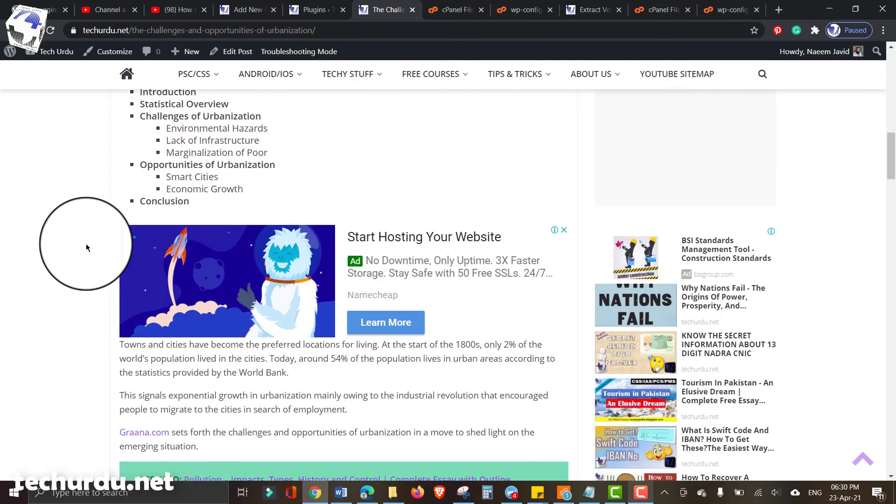
pyautogui.scroll(3, 86, 244)
pyautogui.scroll(-10, 86, 244)
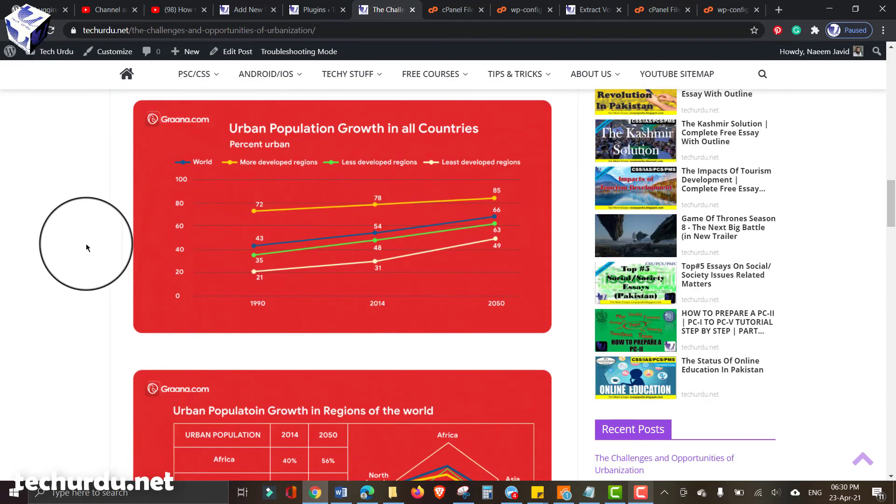
pyautogui.scroll(-5, 86, 244)
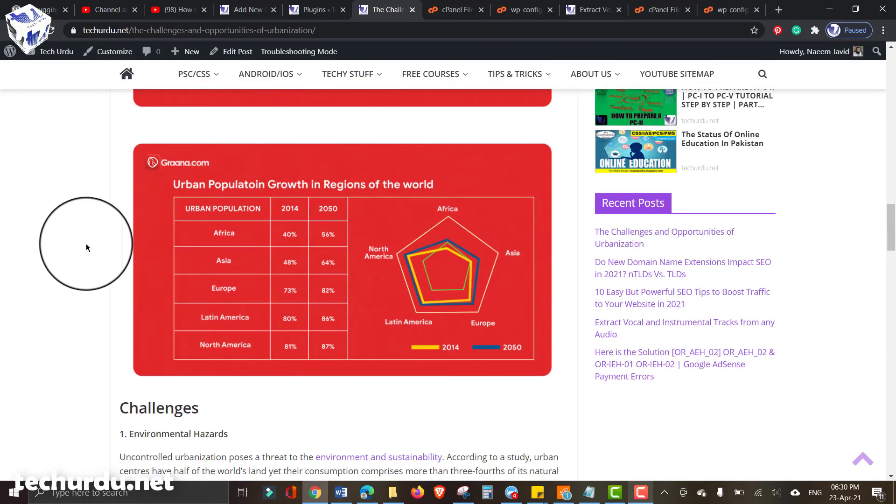
pyautogui.scroll(-4, 86, 243)
pyautogui.scroll(-4, 86, 243)
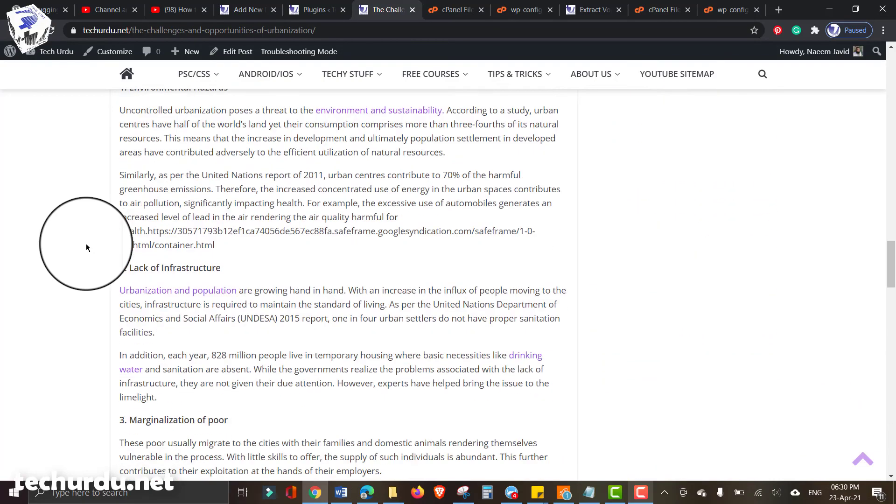
pyautogui.scroll(-6, 86, 243)
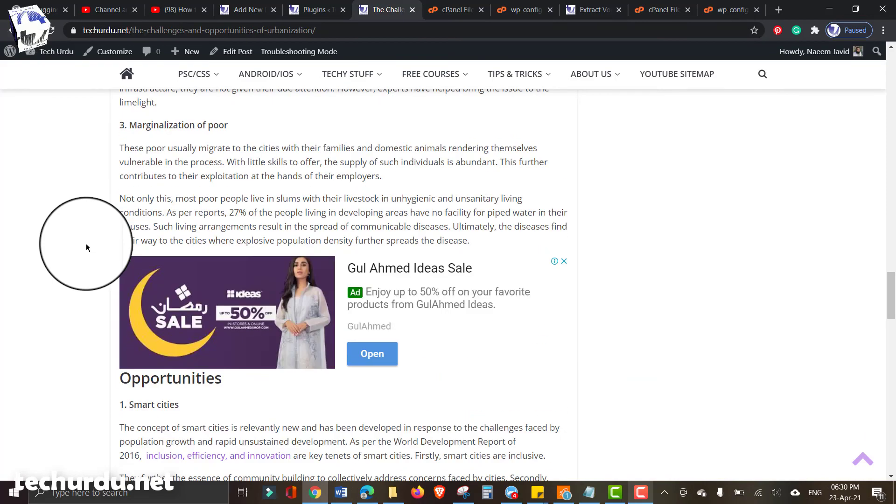
pyautogui.scroll(5, 86, 244)
pyautogui.scroll(3, 86, 243)
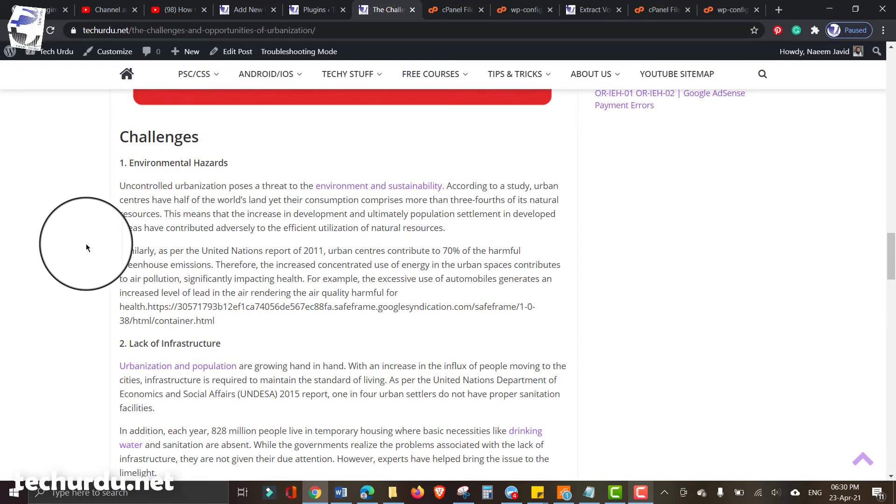
# - Disable Troubleshooting Mode from the urbanization post and dismiss the full-page ad
pyautogui.scroll(20, 85, 244)
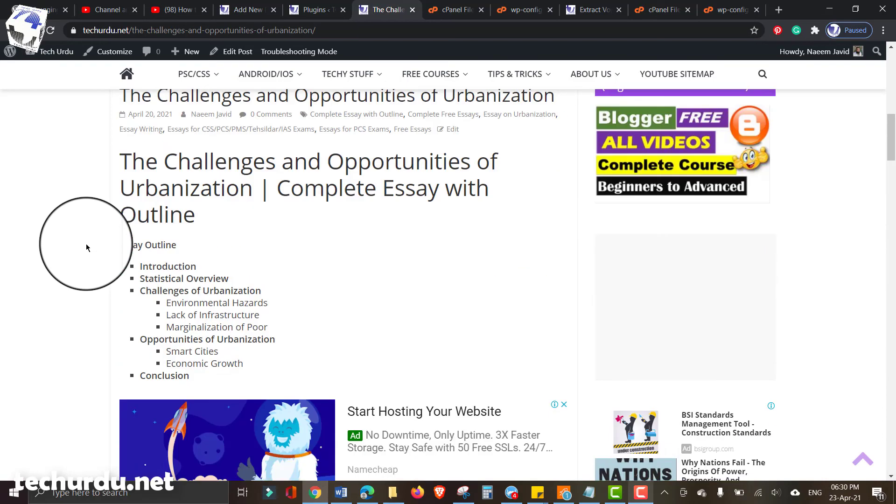
pyautogui.scroll(10, 86, 244)
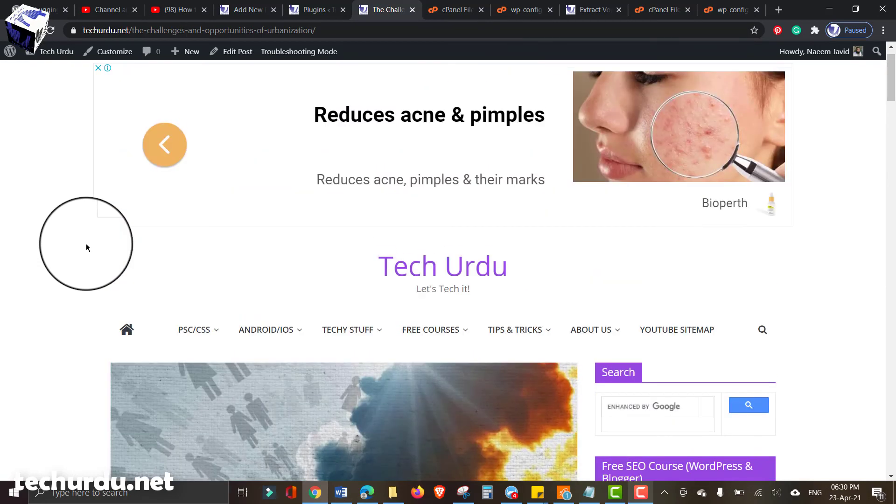
pyautogui.scroll(1, 86, 243)
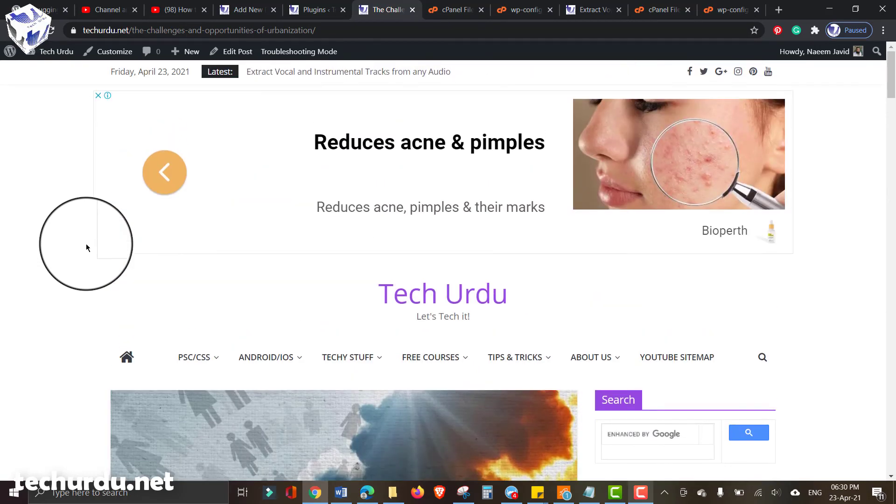
pyautogui.moveTo(287, 56)
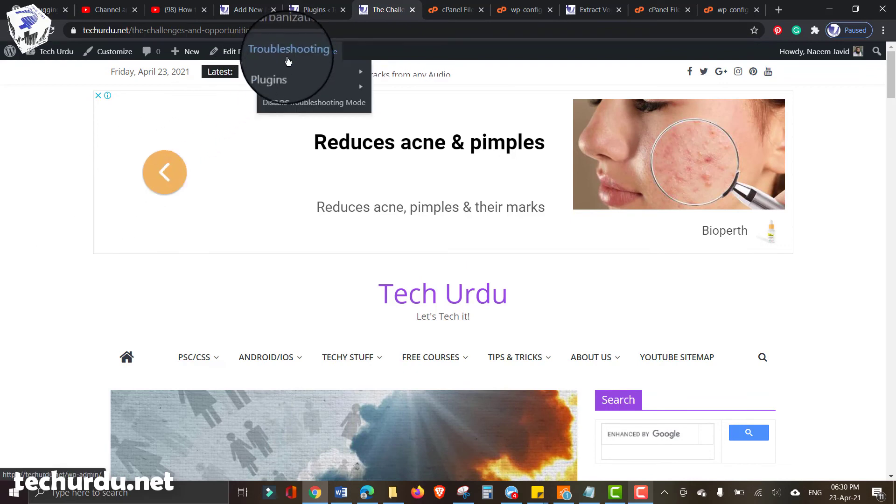
pyautogui.click(286, 102)
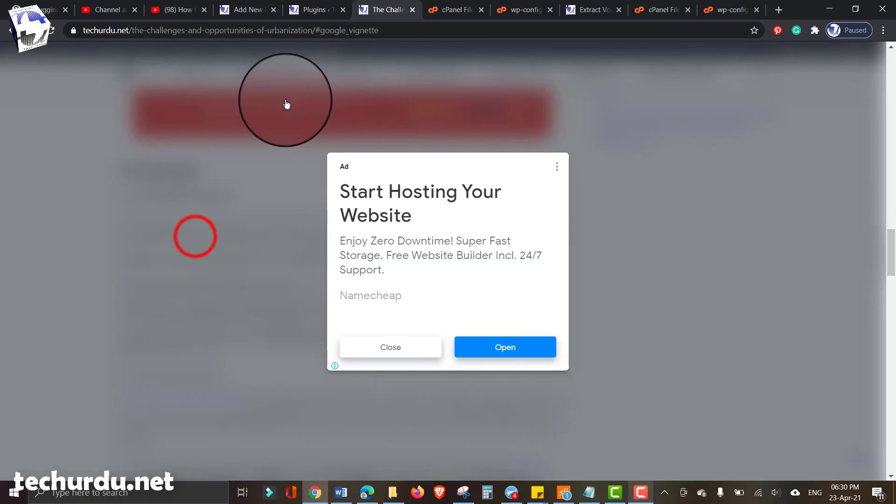
pyautogui.click(195, 236)
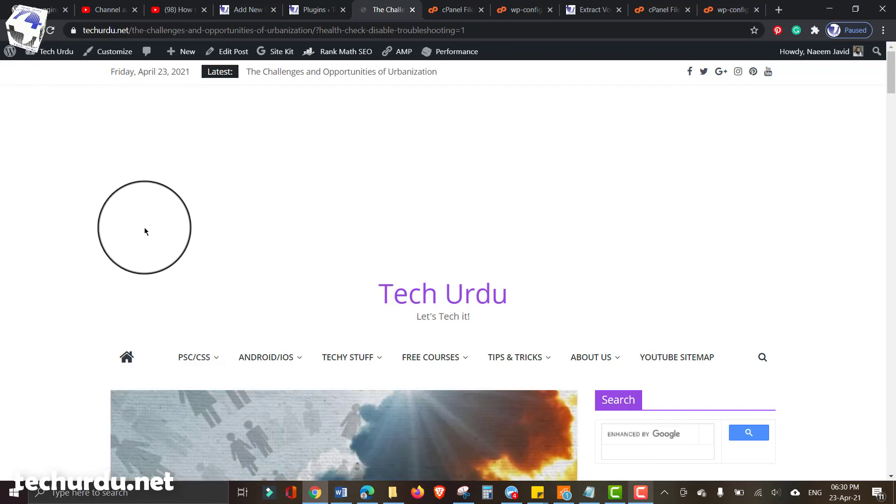
# - Examine the reloaded urbanization post from the header down to the related posts and comment form for debug messages
pyautogui.scroll(-10, 62, 232)
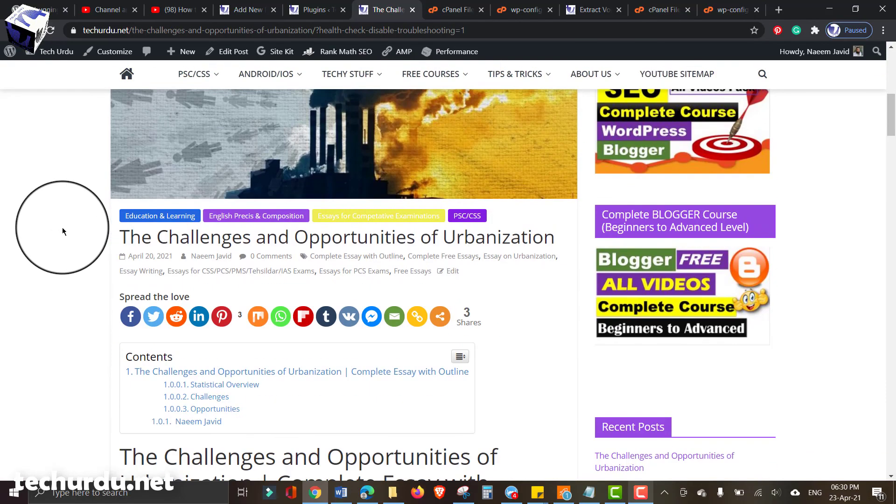
pyautogui.scroll(-3, 62, 231)
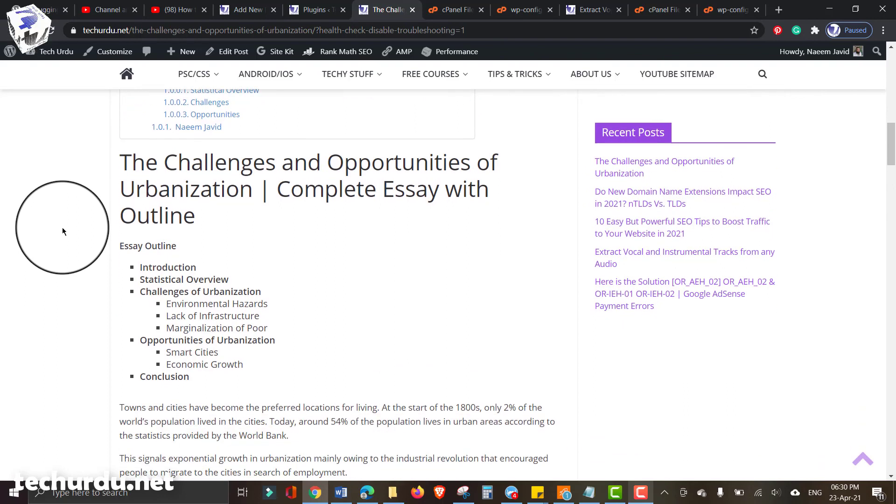
pyautogui.scroll(-1, 63, 232)
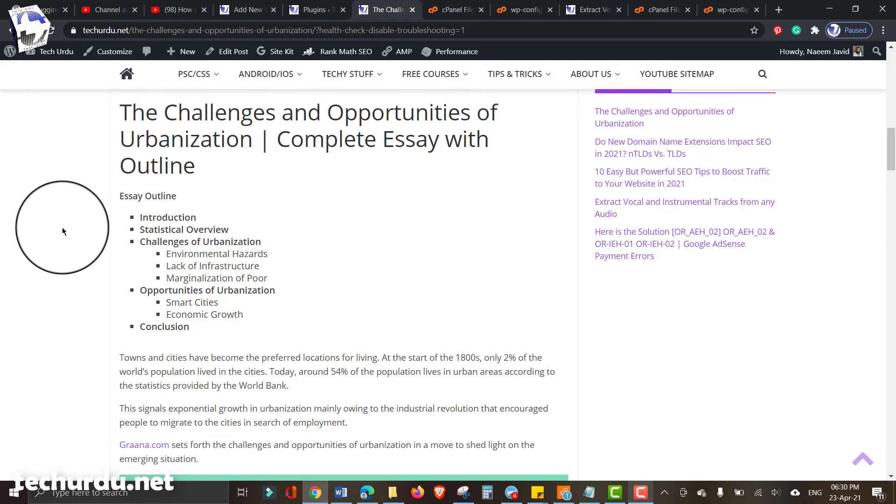
pyautogui.scroll(-10, 62, 231)
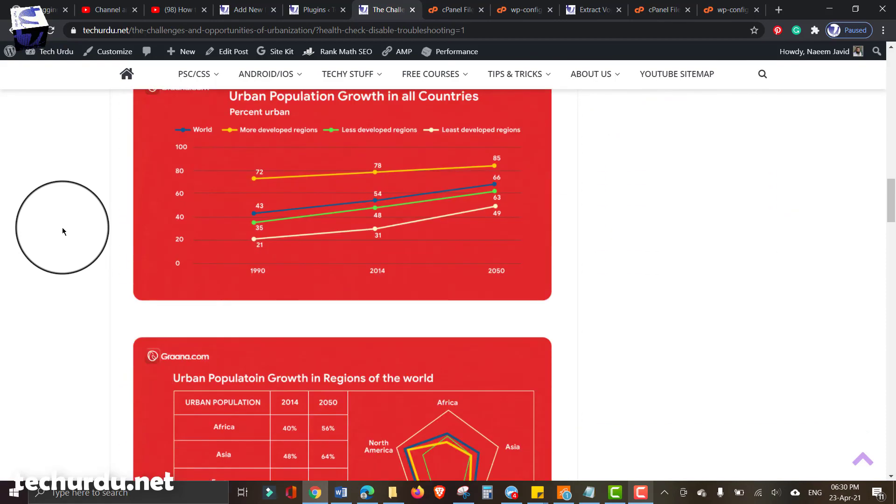
pyautogui.scroll(-4, 63, 231)
pyautogui.scroll(-2, 62, 231)
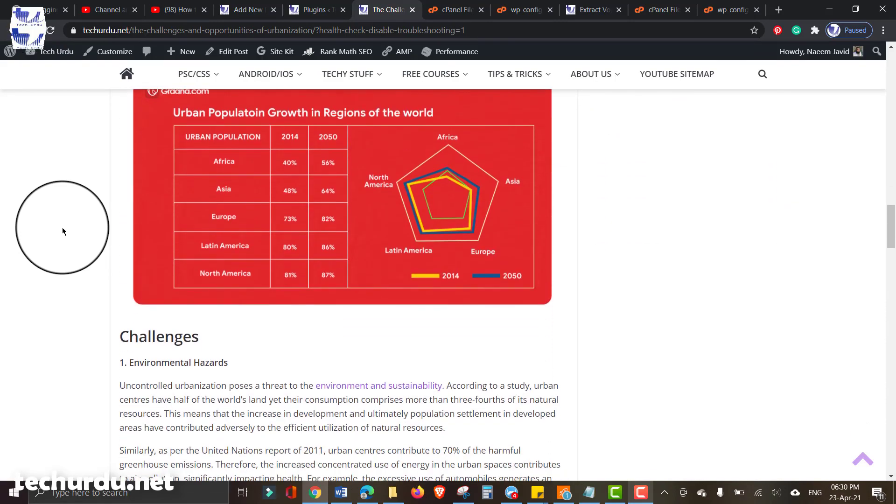
pyautogui.scroll(-20, 62, 231)
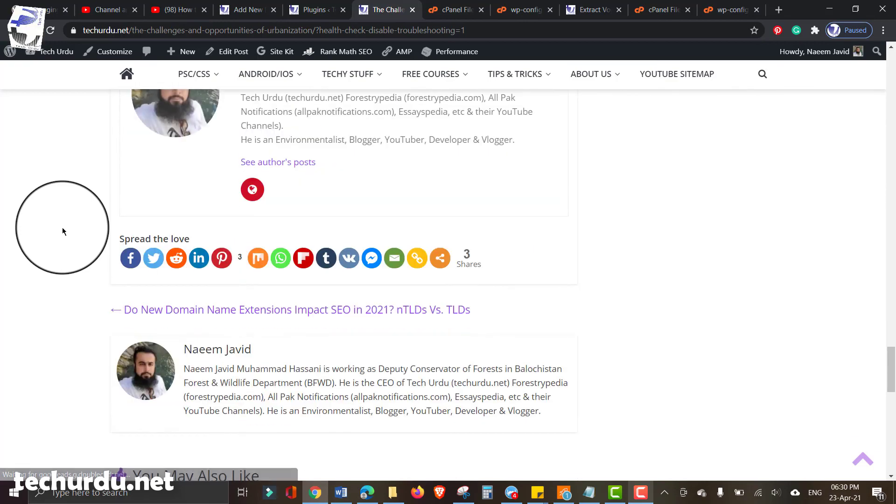
pyautogui.scroll(5, 62, 231)
pyautogui.scroll(-15, 63, 230)
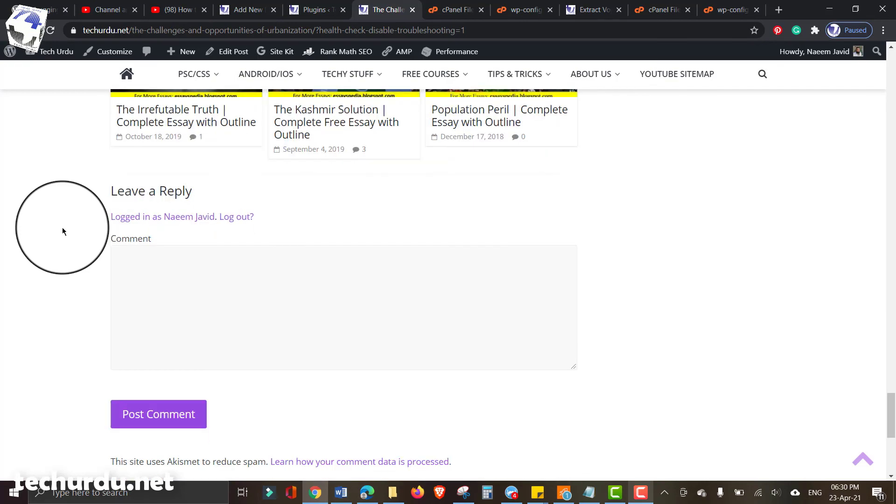
pyautogui.scroll(3, 63, 230)
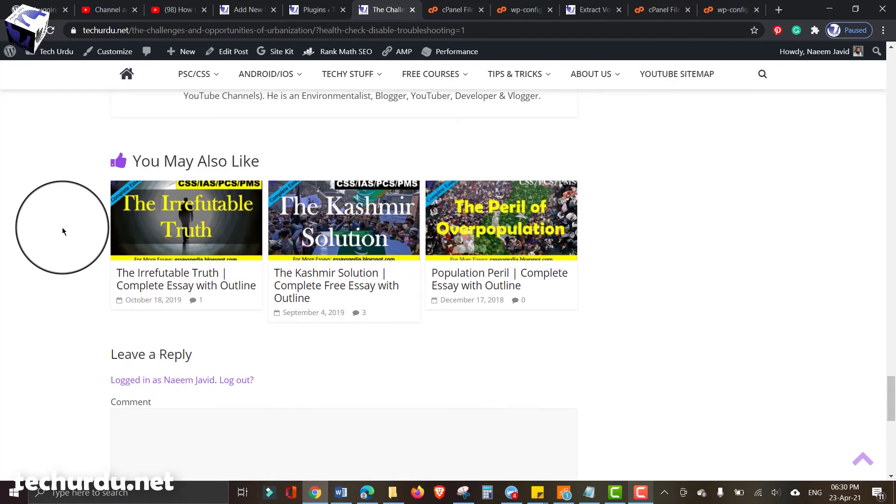